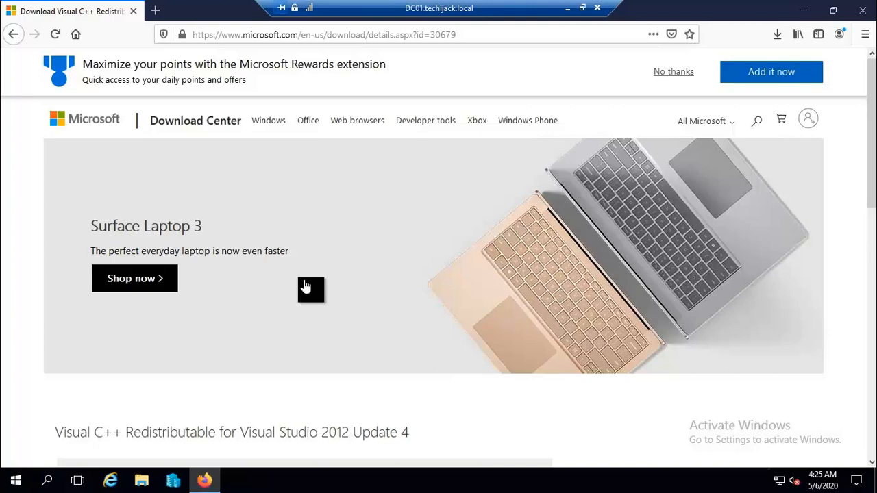
# Download the vcredist_x64.exe package in Firefox and save the installer file.
pyautogui.scroll(-4, 304, 286)
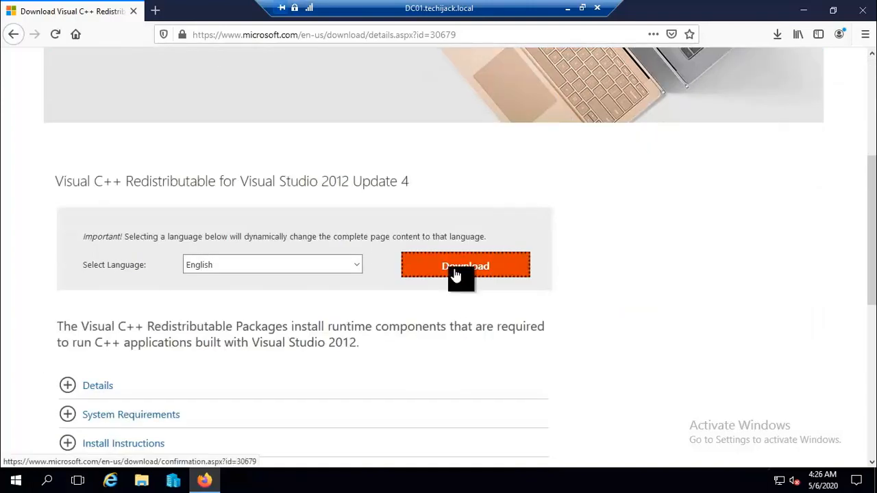
pyautogui.click(455, 273)
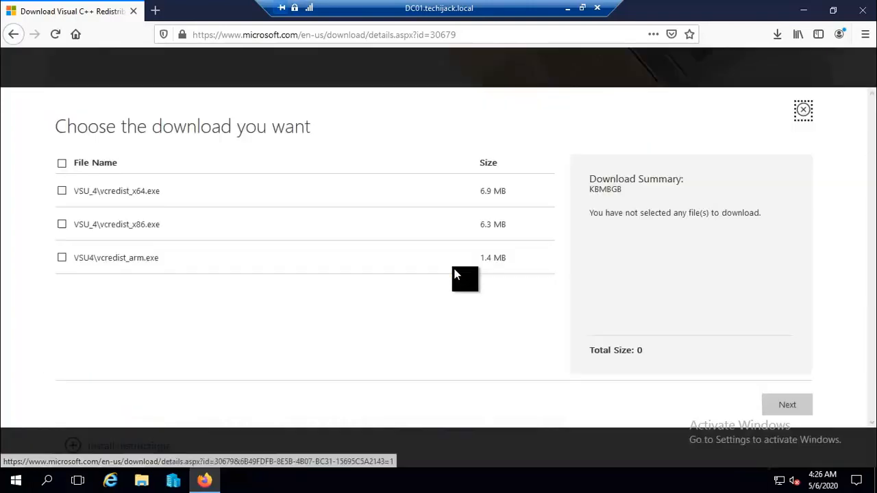
pyautogui.click(61, 191)
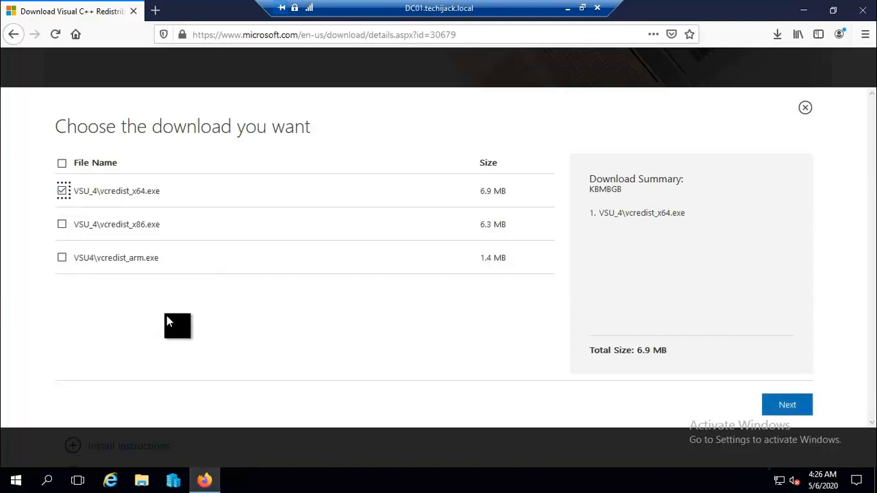
pyautogui.click(793, 408)
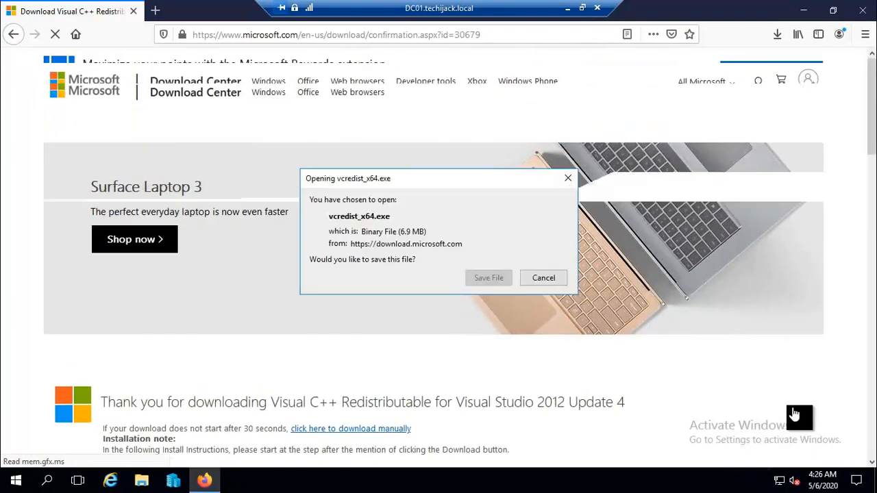
pyautogui.click(482, 279)
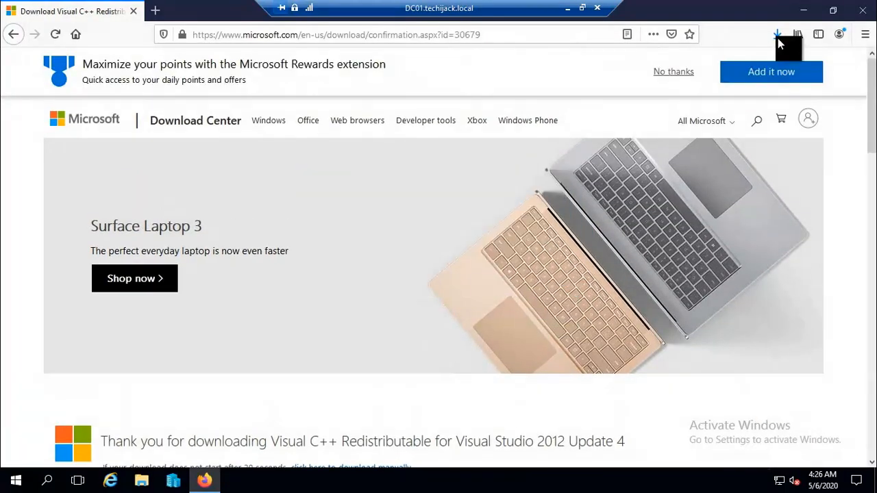
# Install Visual C++ 2012 Redistributable (x64) from the download, then launch Windows PowerShell.
pyautogui.click(780, 34)
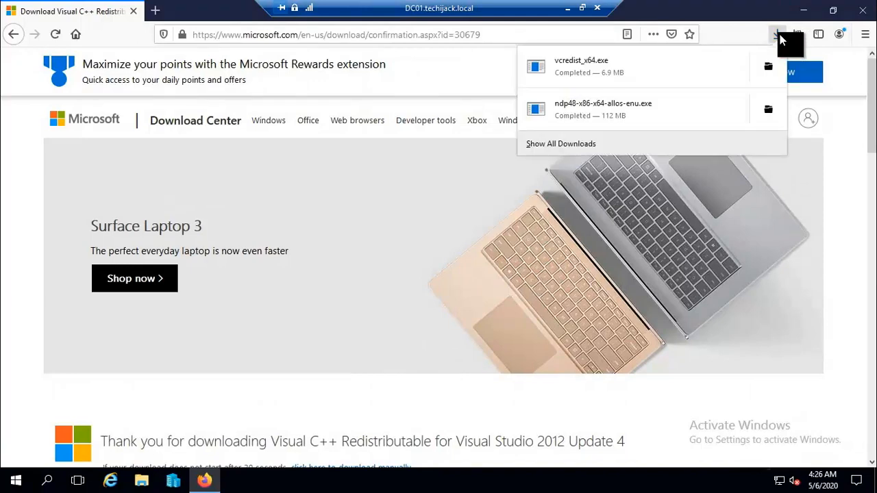
pyautogui.click(584, 68)
pyautogui.click(468, 256)
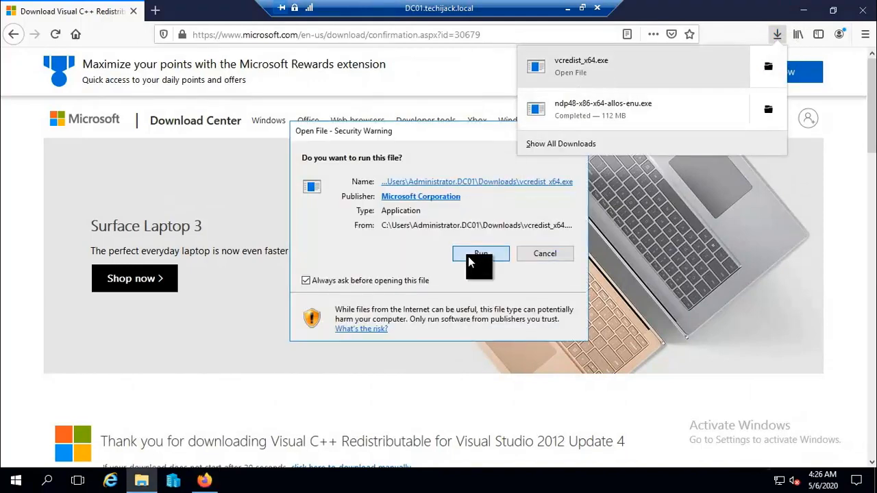
pyautogui.click(803, 11)
pyautogui.click(296, 293)
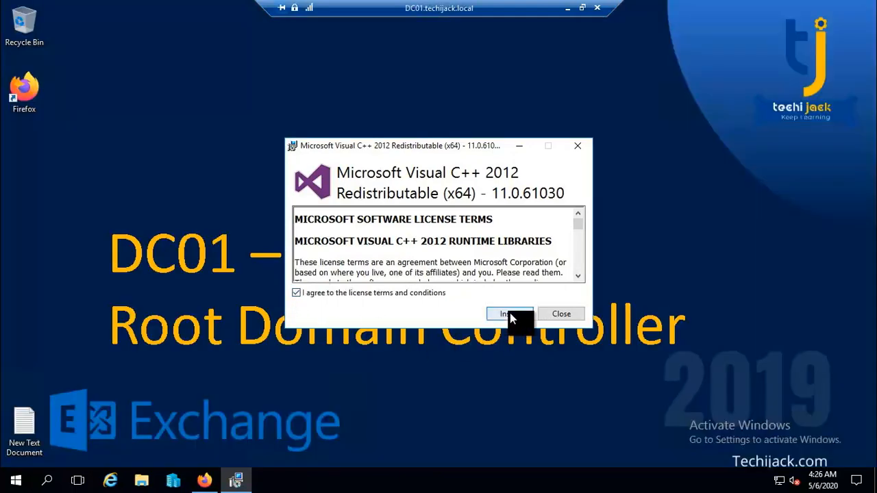
pyautogui.click(508, 313)
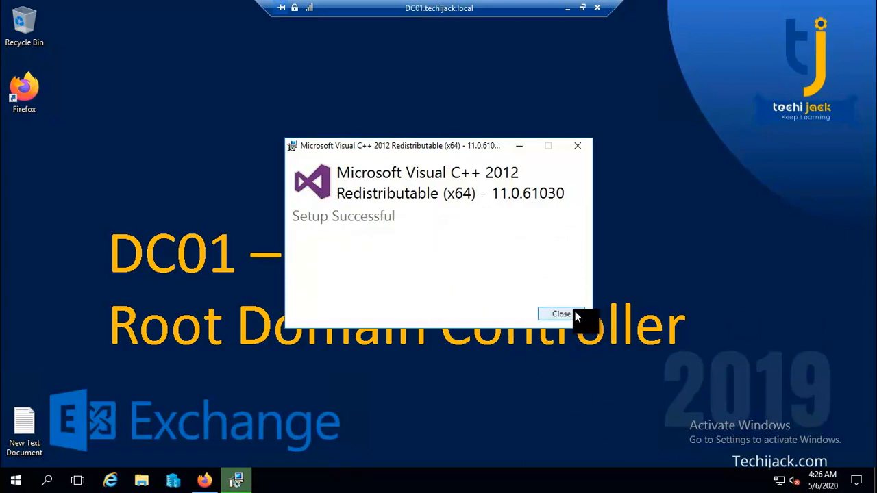
pyautogui.click(555, 314)
pyautogui.press('super')
pyautogui.click(290, 141)
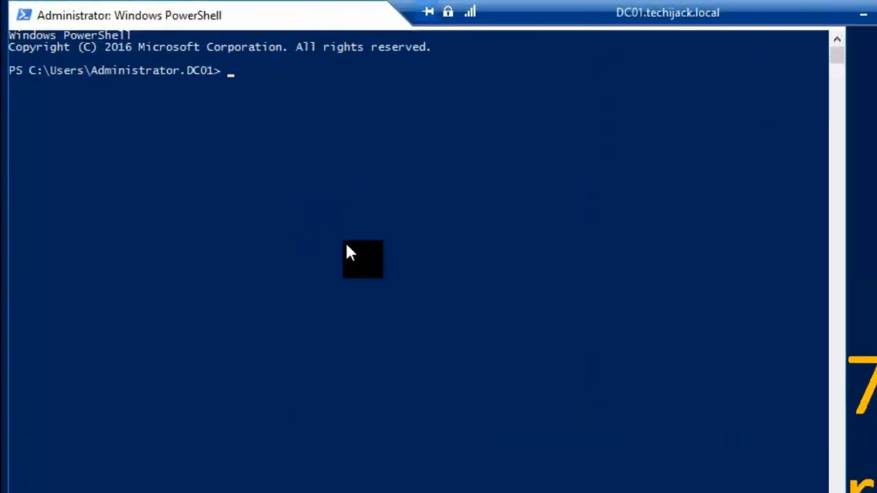
# Run Install-windowsfeature RSAT-ADDS, which returns Success True with exit code NoChangeNeeded.
pyautogui.write('Install-windowsfeature RSAT-ADDS')
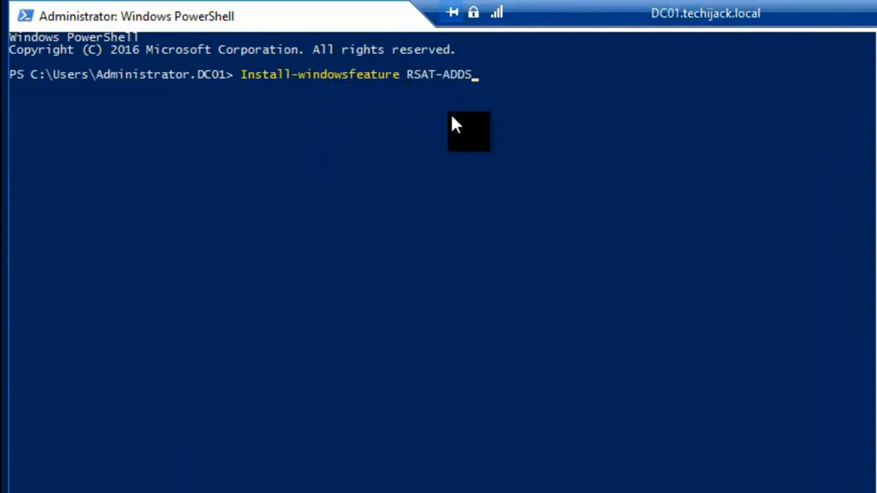
pyautogui.press('Return')
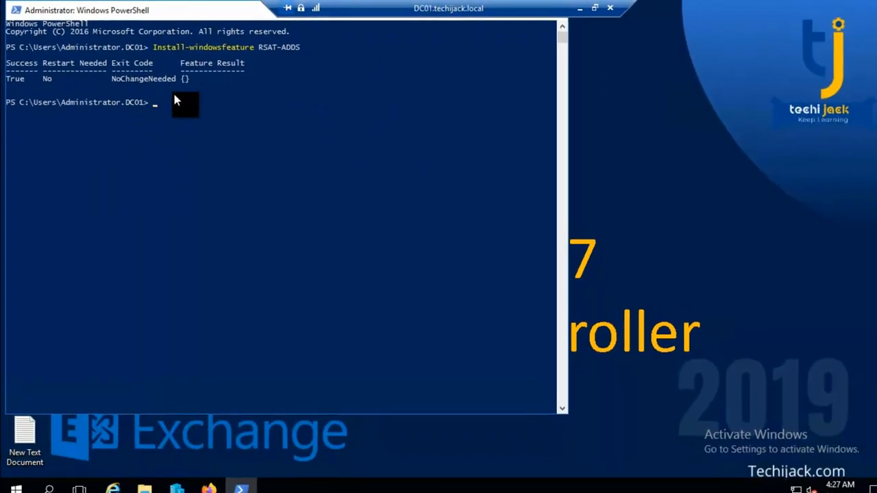
pyautogui.moveTo(206, 16); pyautogui.dragTo(249, 71)
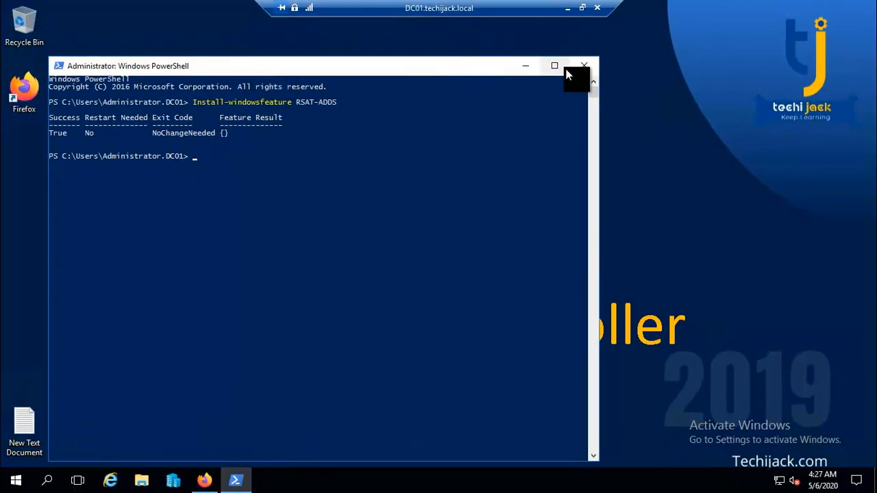
# Close PowerShell and launch DNS Manager from Server Manager's Tools menu.
pyautogui.click(587, 68)
pyautogui.press('super')
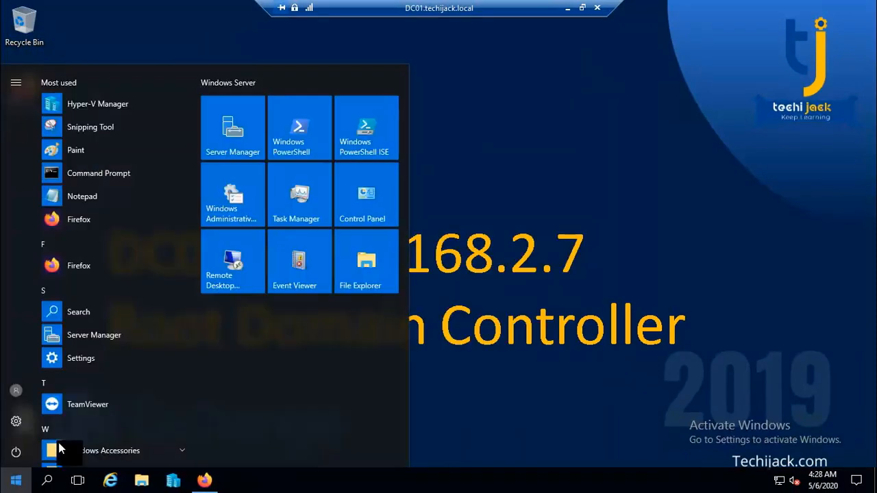
pyautogui.click(237, 146)
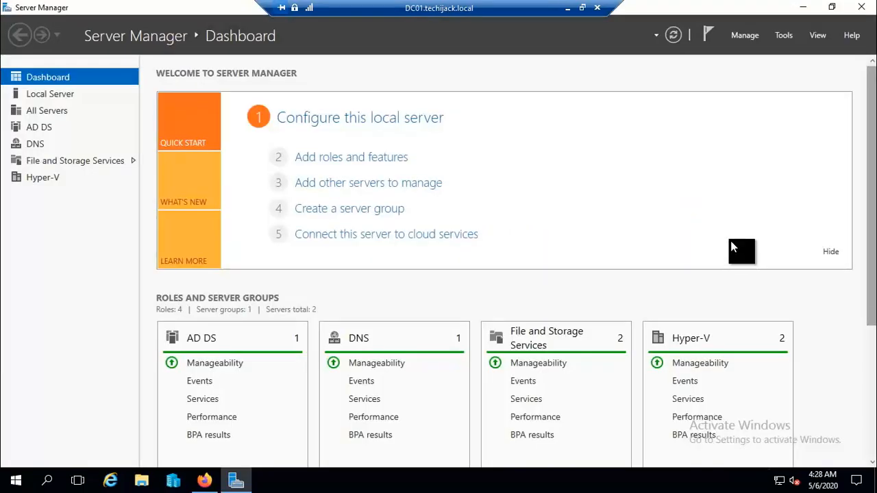
pyautogui.click(784, 35)
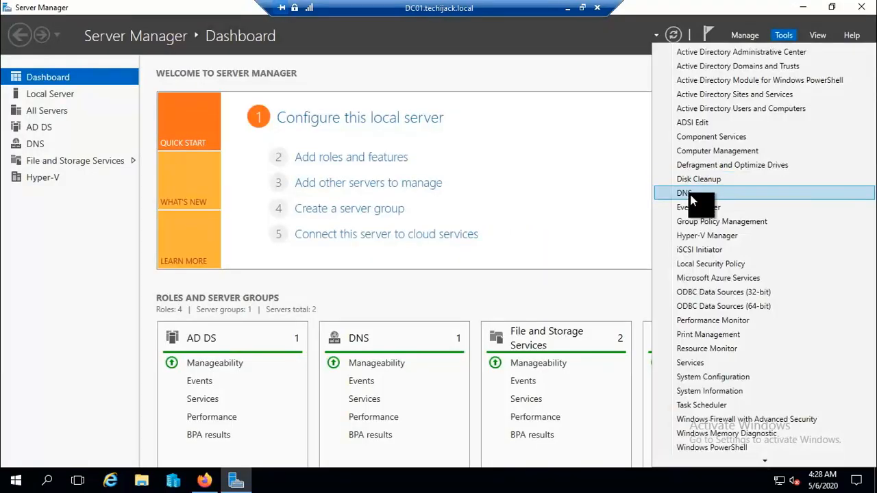
pyautogui.click(690, 196)
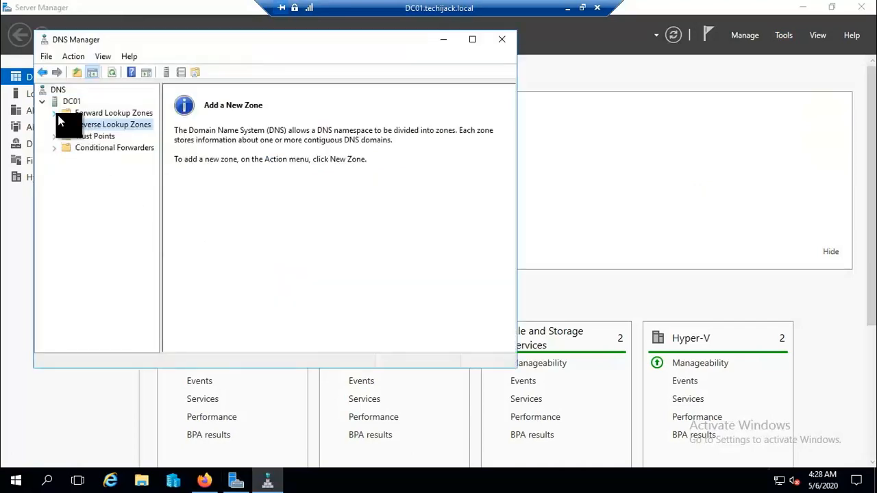
# Expand Forward Lookup Zones to show techijack.local's records, then select Reverse Lookup Zones.
pyautogui.click(53, 112)
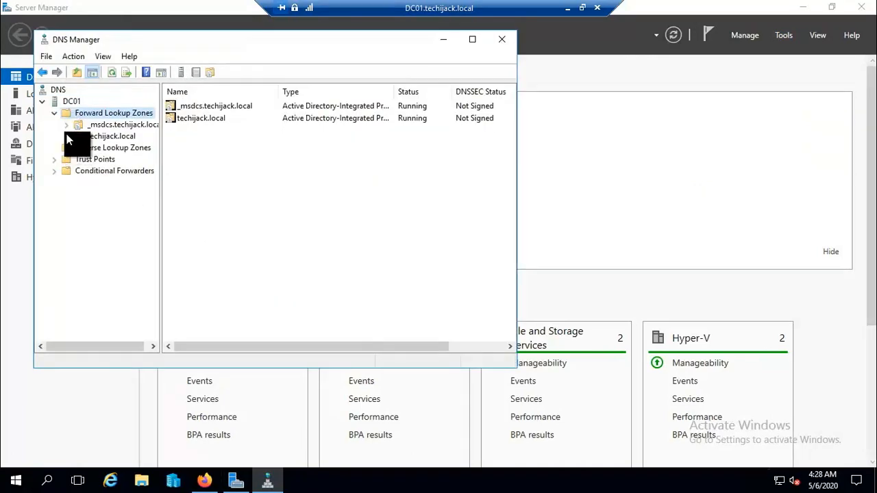
pyautogui.doubleClick(64, 136)
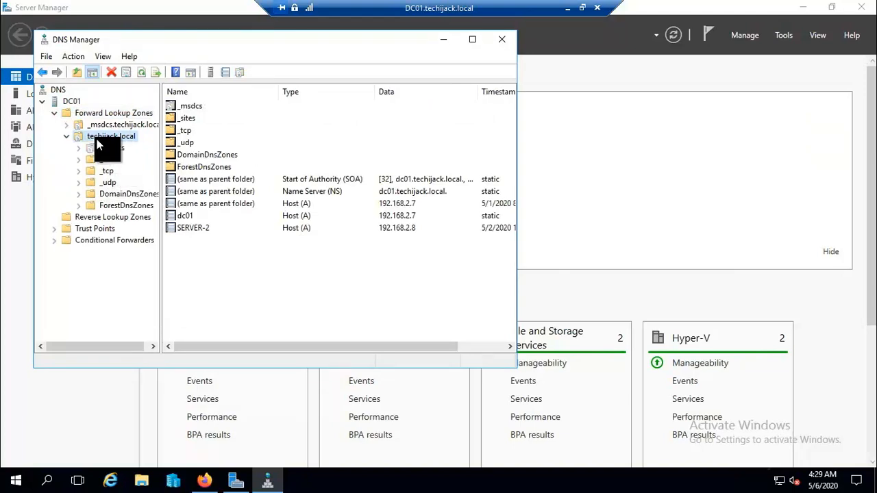
pyautogui.click(71, 218)
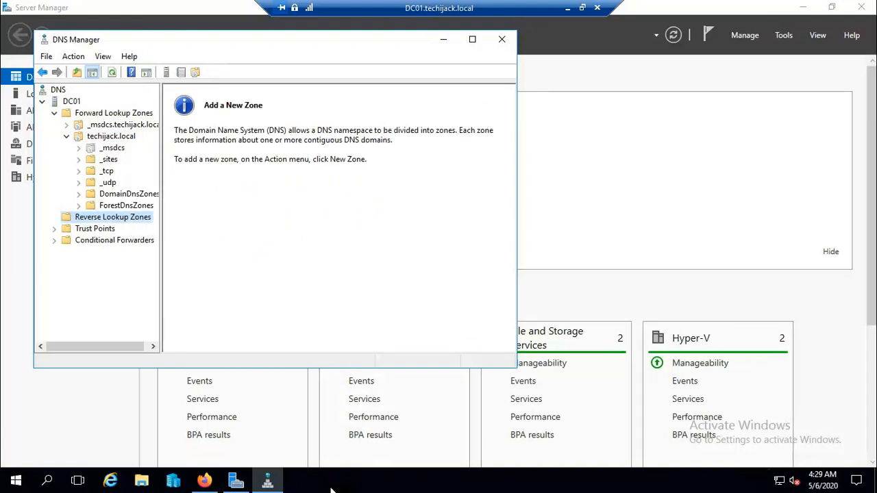
pyautogui.press('super+r')
pyautogui.press('Return')
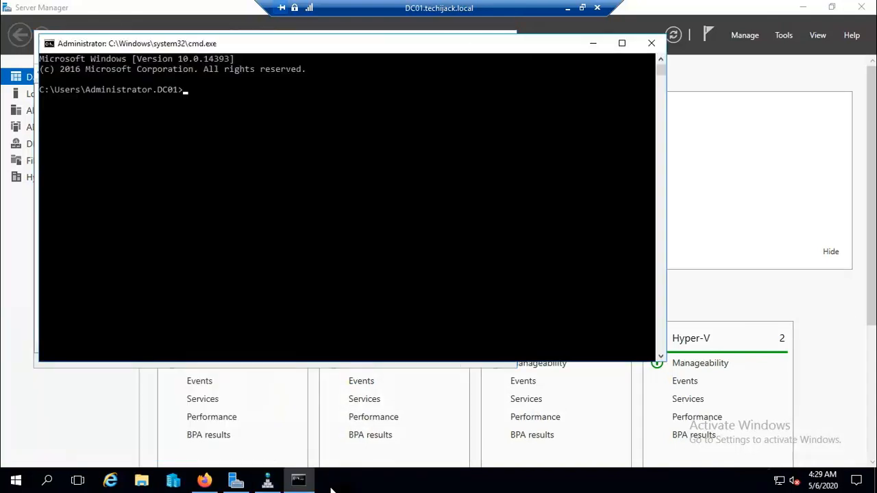
pyautogui.write('nslookup')
pyautogui.press('Return')
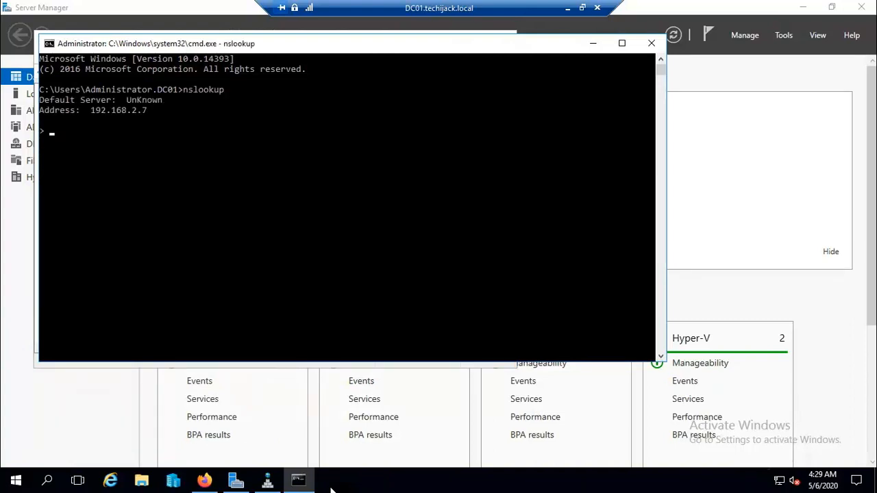
pyautogui.moveTo(172, 101); pyautogui.dragTo(126, 103)
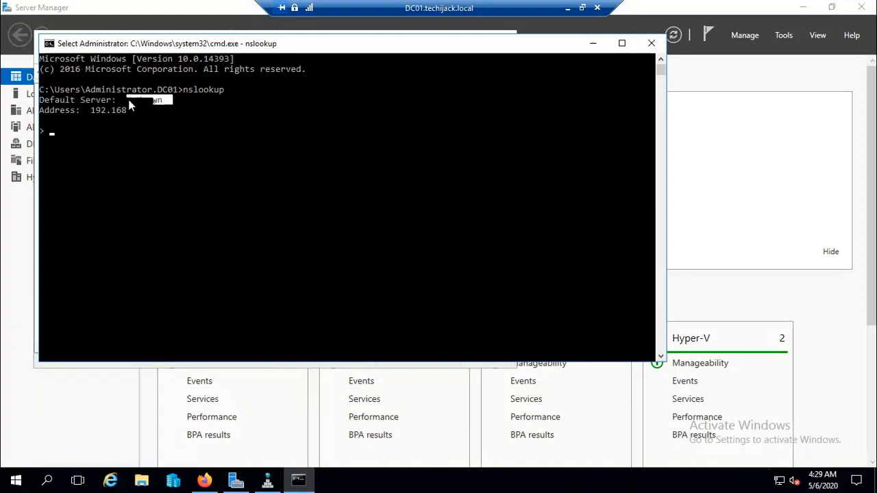
pyautogui.click(188, 140)
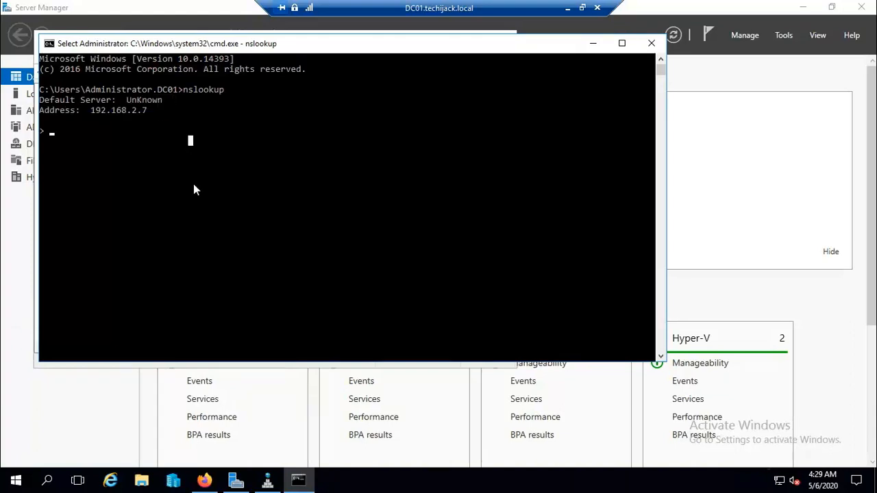
pyautogui.click(652, 42)
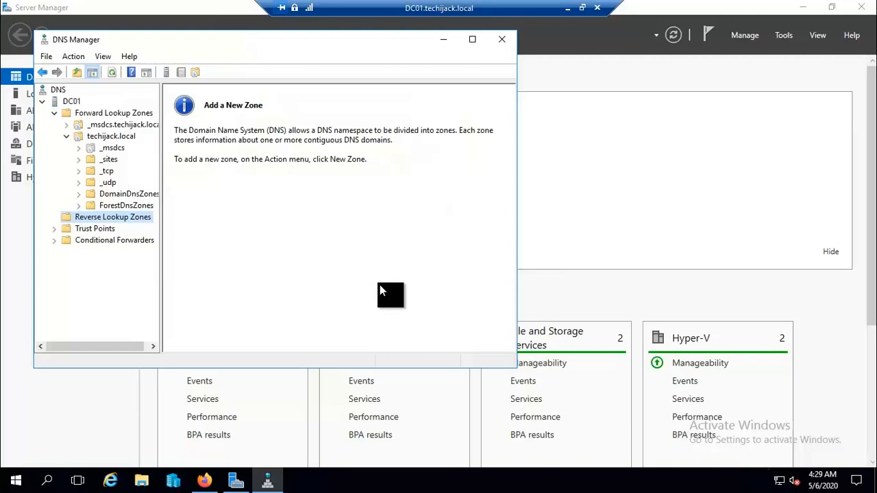
# Create an AD-integrated primary IPv4 reverse lookup zone for network ID 192.168.2.
pyautogui.rightClick(108, 217)
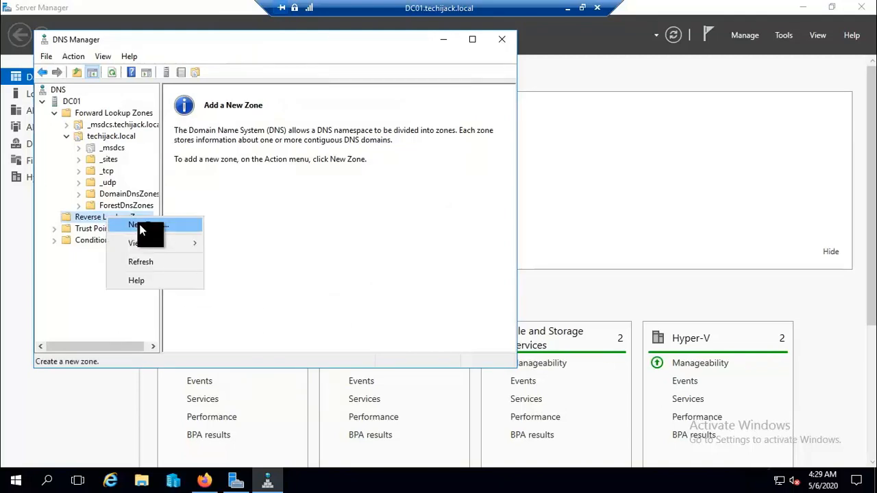
pyautogui.click(140, 231)
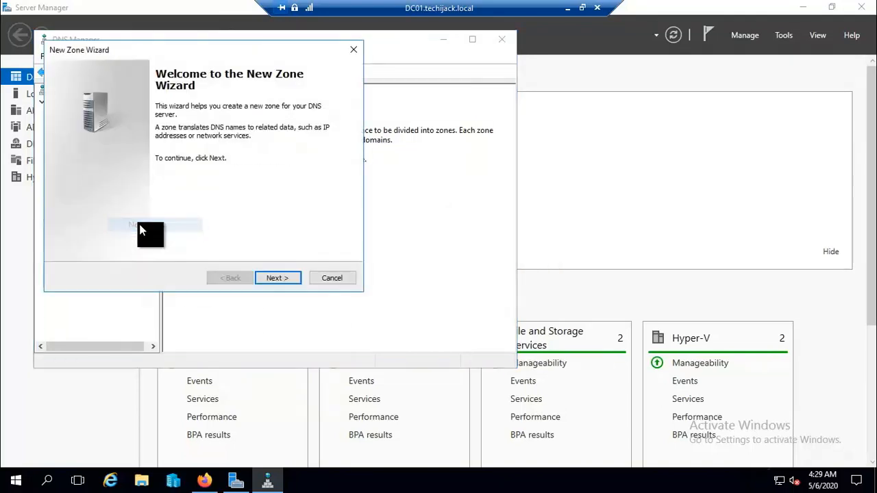
pyautogui.click(282, 277)
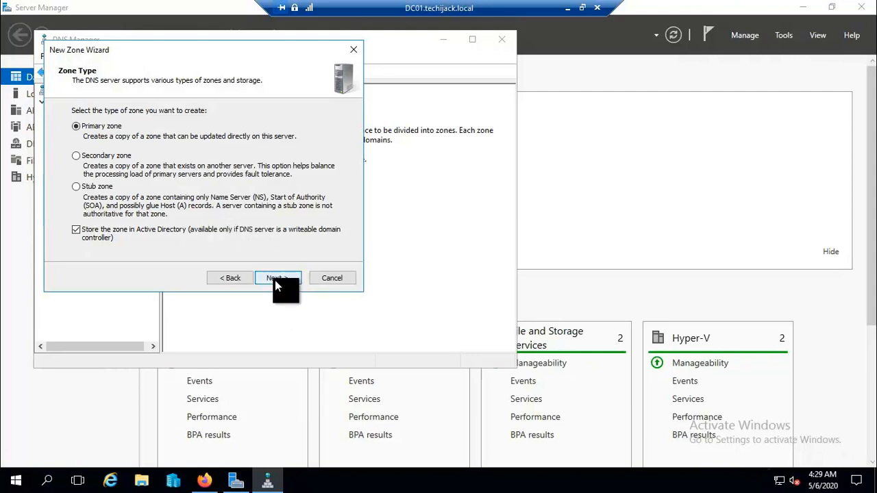
pyautogui.click(274, 280)
pyautogui.click(274, 280)
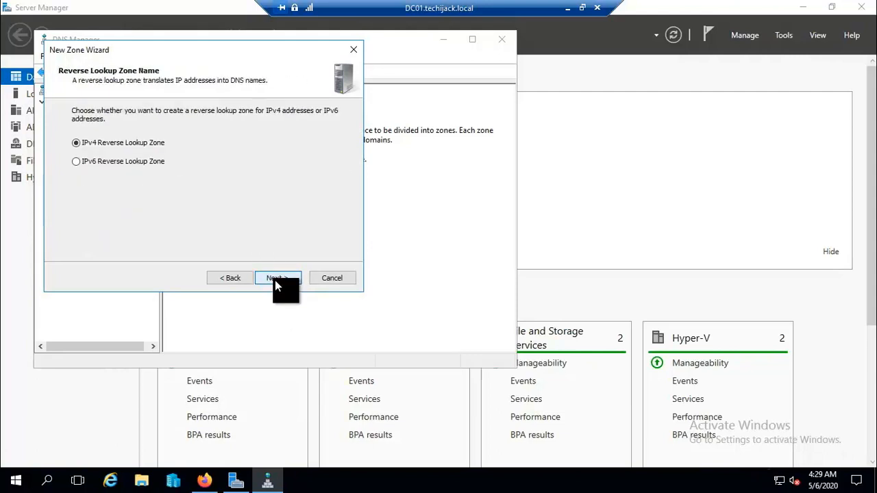
pyautogui.click(275, 280)
pyautogui.click(96, 133)
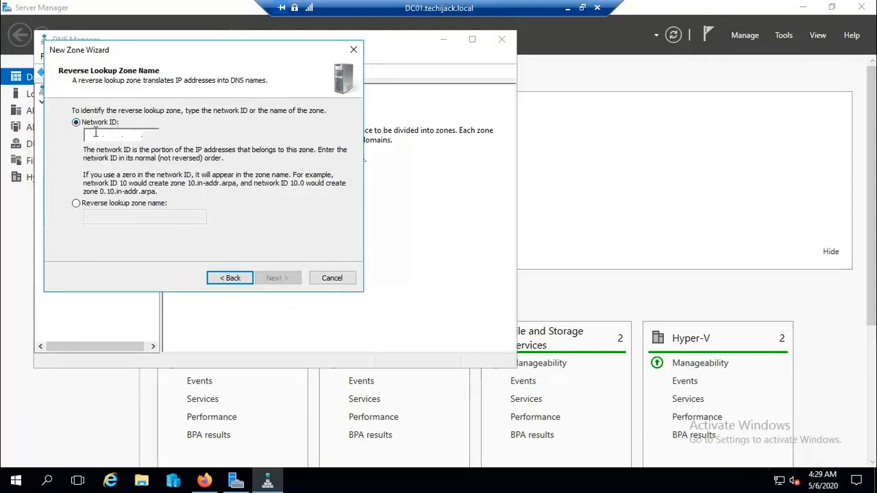
pyautogui.write('192 .')
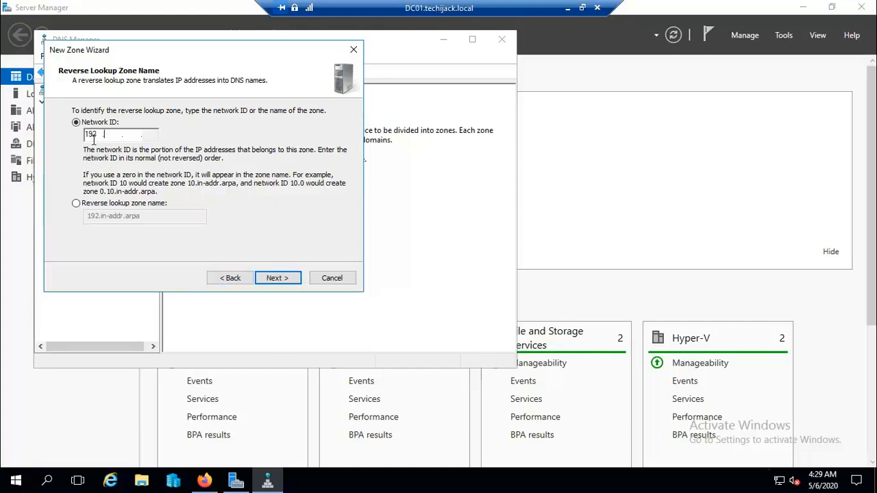
pyautogui.write('168 .2')
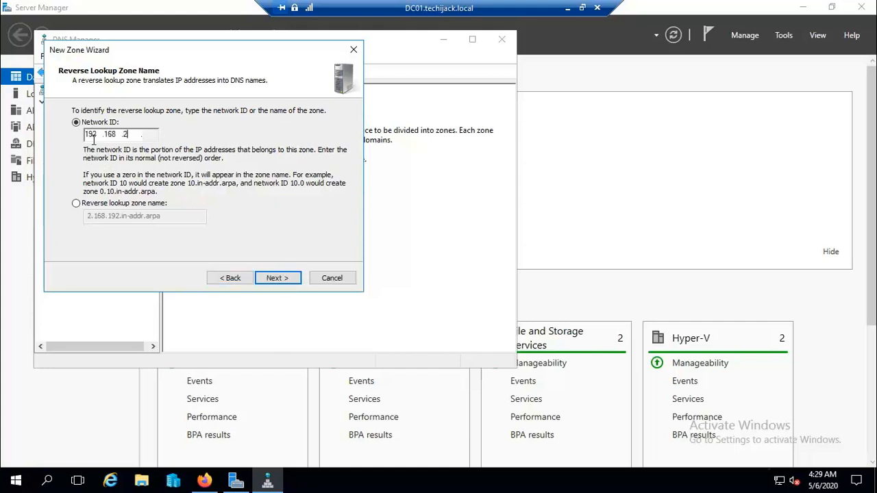
pyautogui.click(274, 280)
pyautogui.click(276, 278)
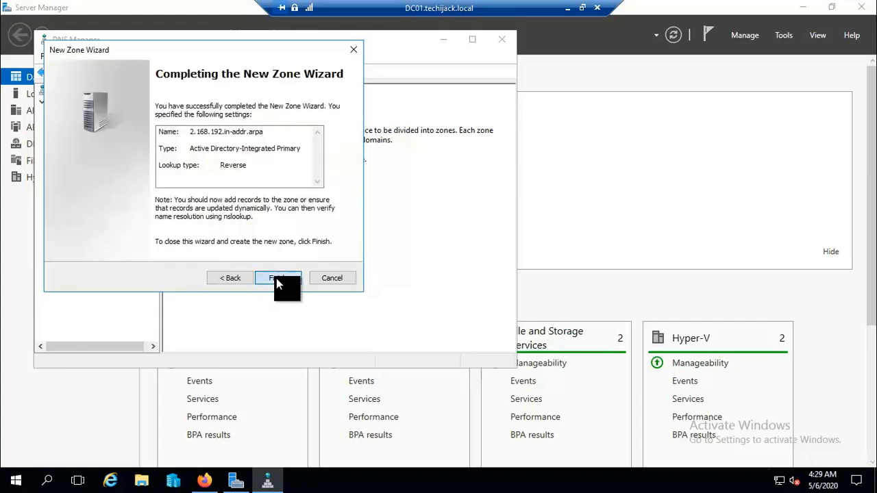
pyautogui.click(276, 278)
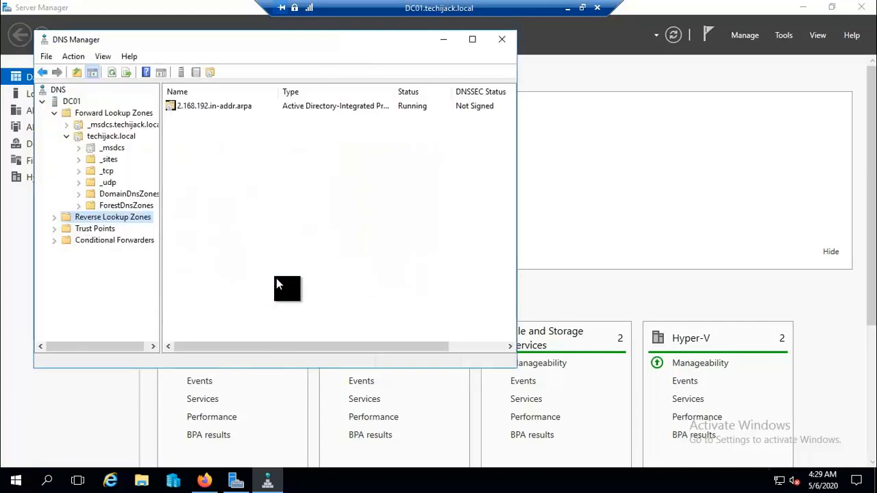
# Add a PTR record in 2.168.192.in-addr.arpa mapping 192.168.2.7 to the techijack.local host.
pyautogui.click(54, 218)
pyautogui.click(94, 227)
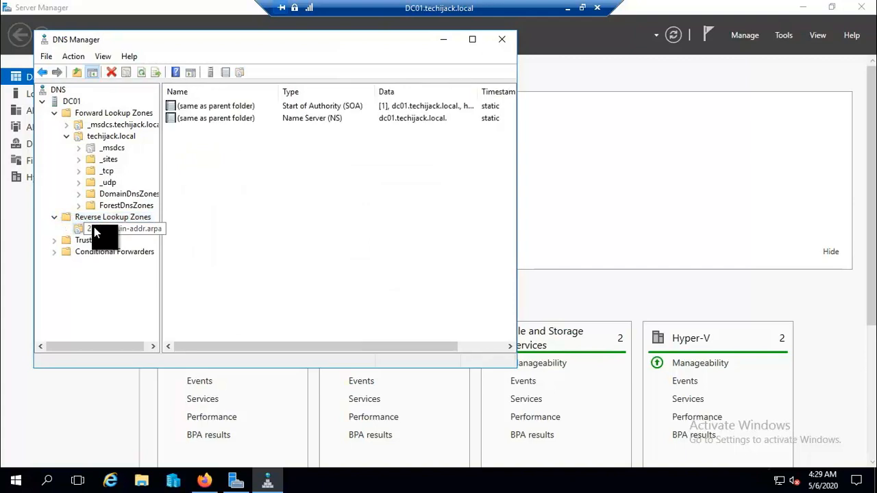
pyautogui.rightClick(93, 227)
pyautogui.click(134, 264)
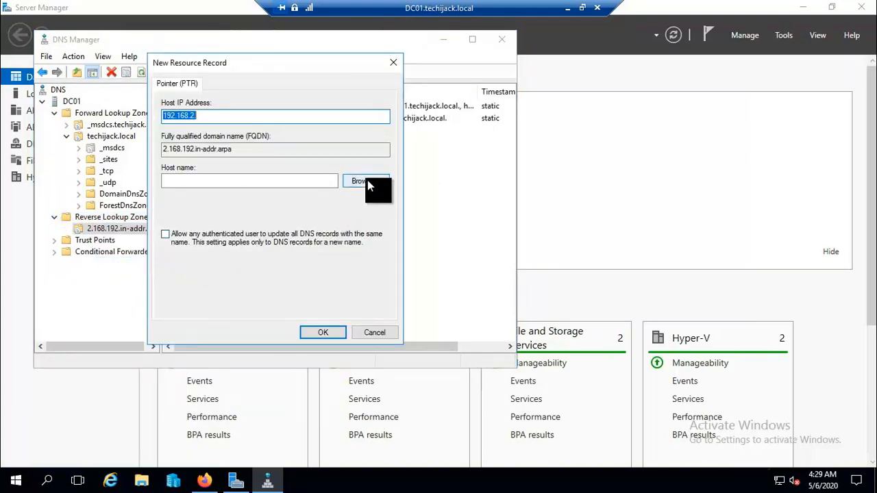
pyautogui.click(367, 180)
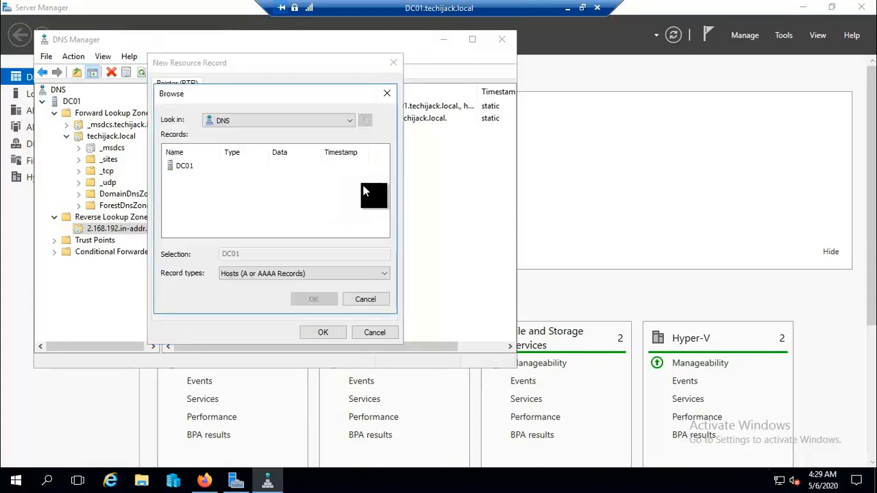
pyautogui.doubleClick(180, 172)
pyautogui.doubleClick(179, 168)
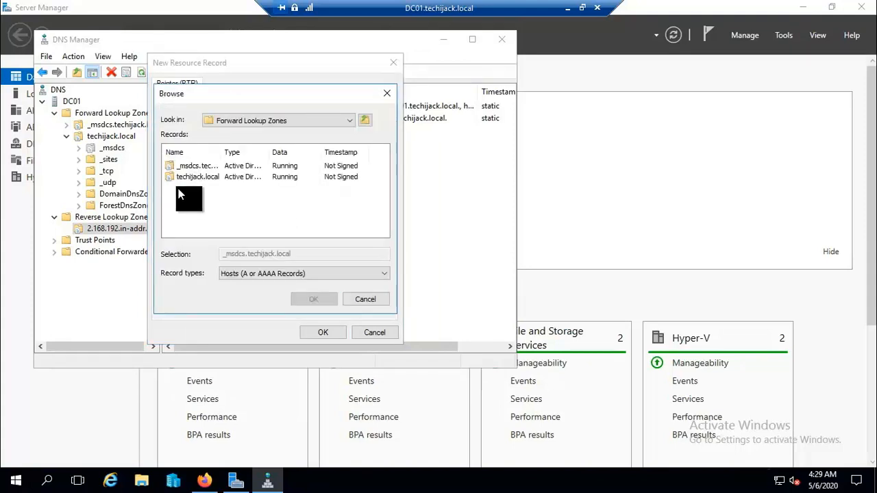
pyautogui.doubleClick(179, 176)
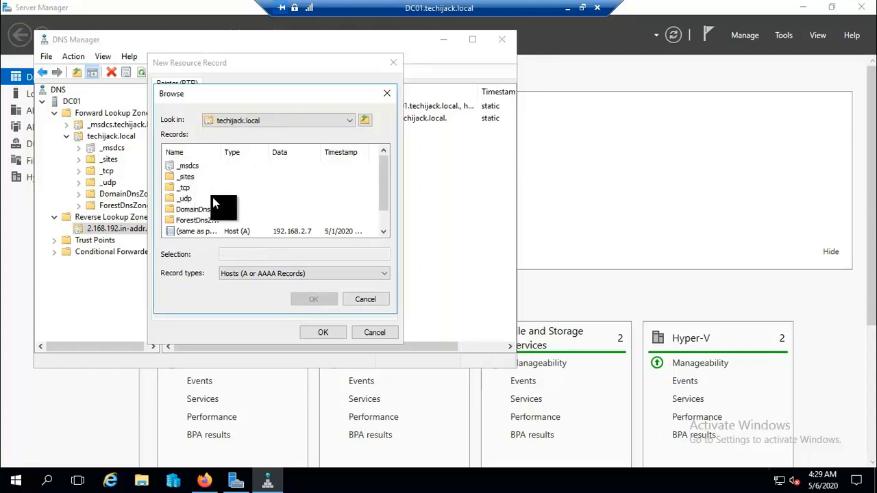
pyautogui.scroll(-1, 212, 198)
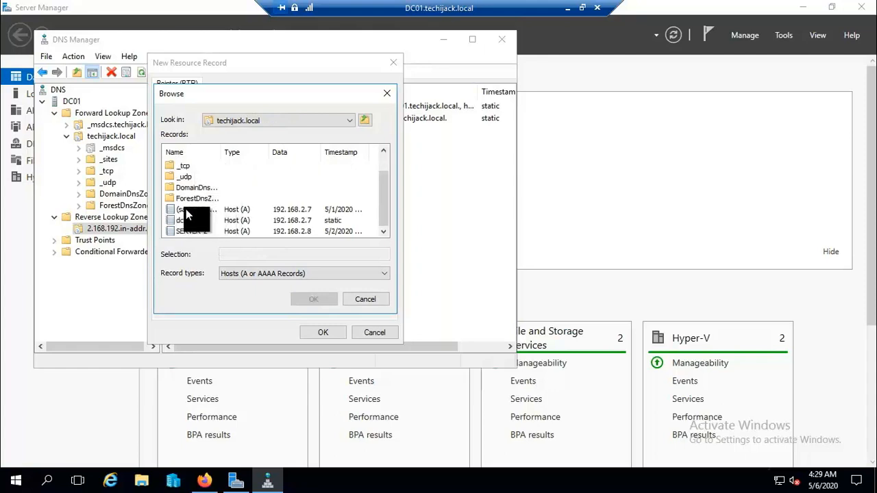
pyautogui.click(186, 209)
pyautogui.click(313, 300)
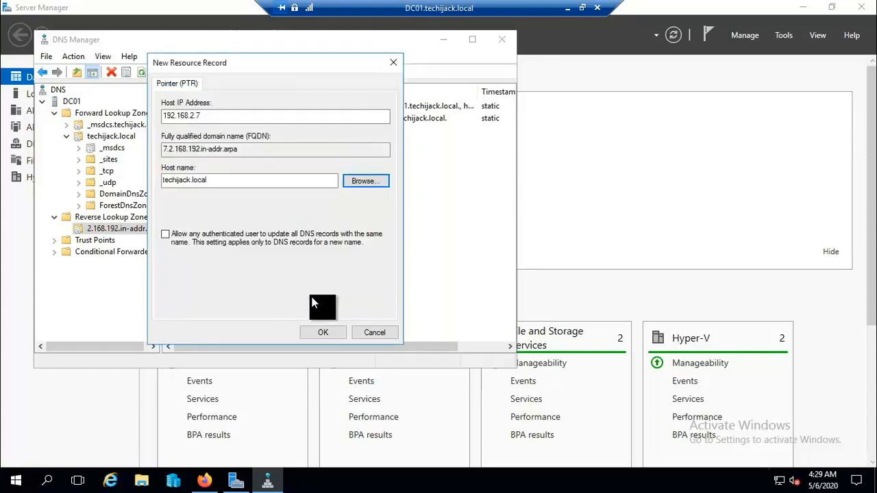
pyautogui.click(318, 333)
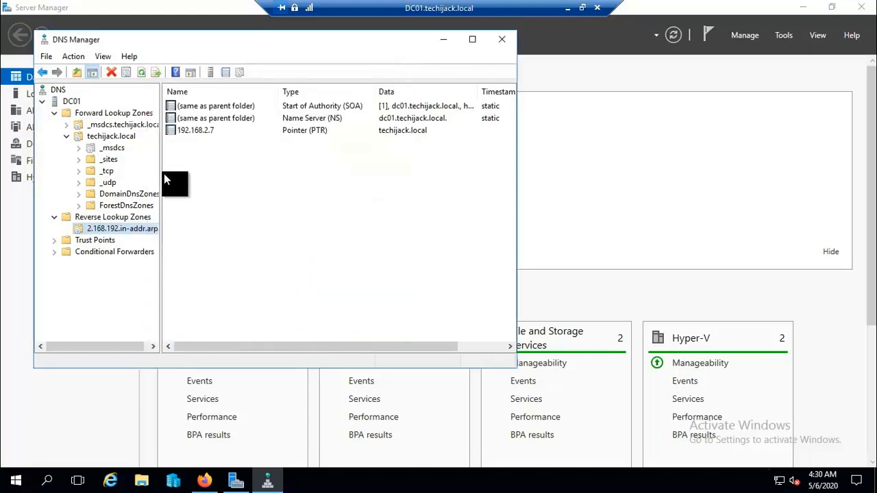
# Add a second PTR record mapping 192.168.2.7 to dc01.techijack.local.
pyautogui.rightClick(129, 231)
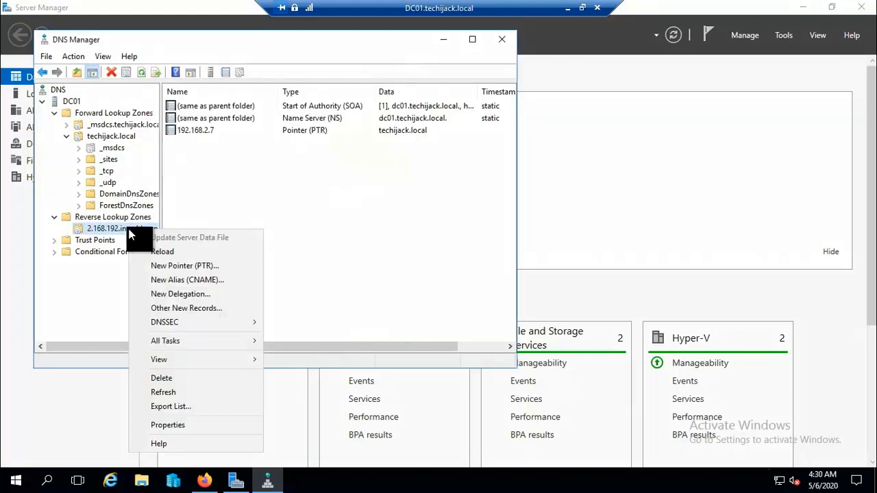
pyautogui.click(172, 267)
pyautogui.click(349, 178)
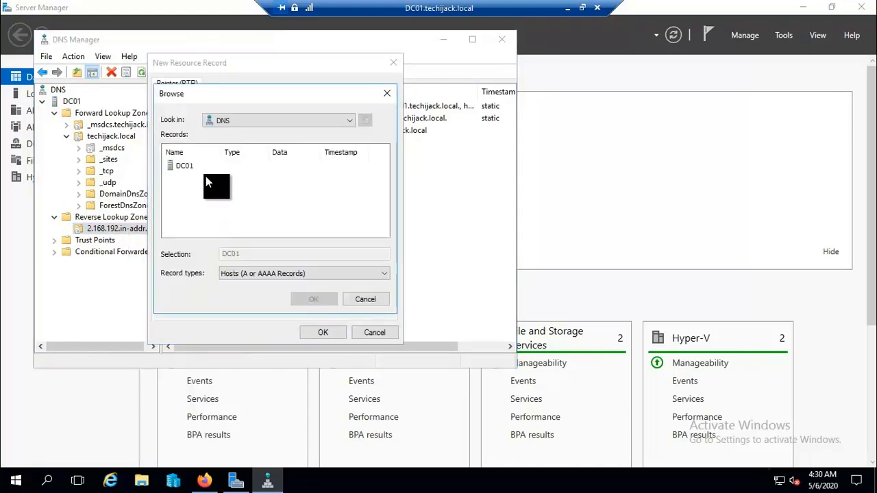
pyautogui.doubleClick(170, 164)
pyautogui.doubleClick(187, 166)
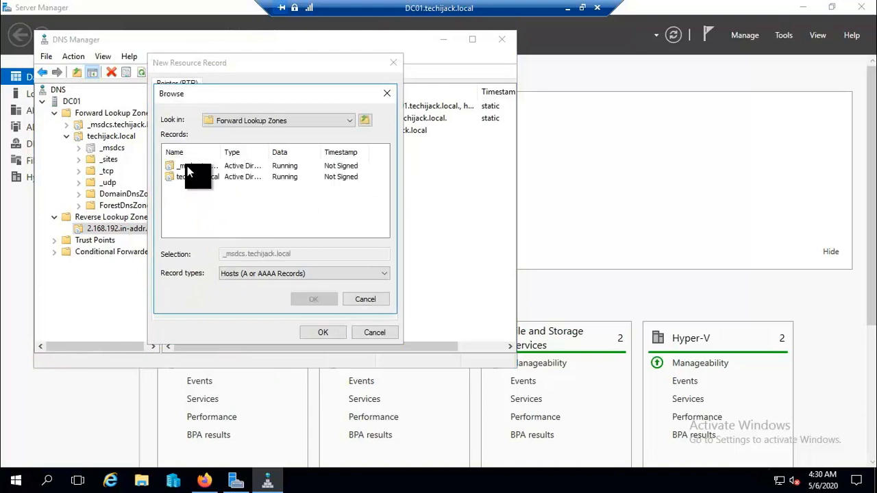
pyautogui.doubleClick(185, 178)
pyautogui.scroll(-1, 215, 197)
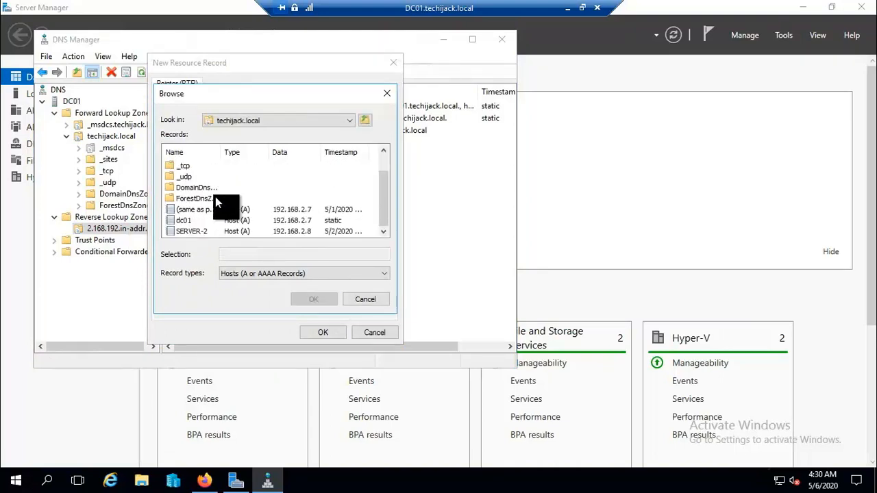
pyautogui.click(183, 220)
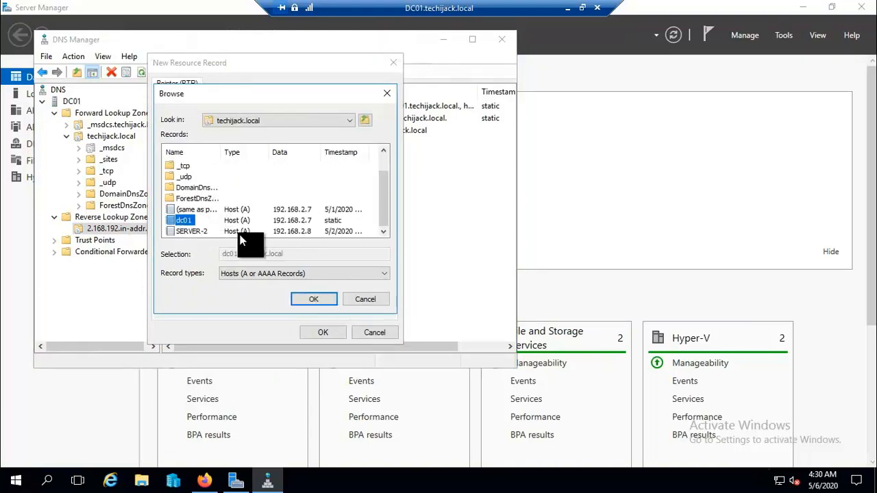
pyautogui.click(324, 304)
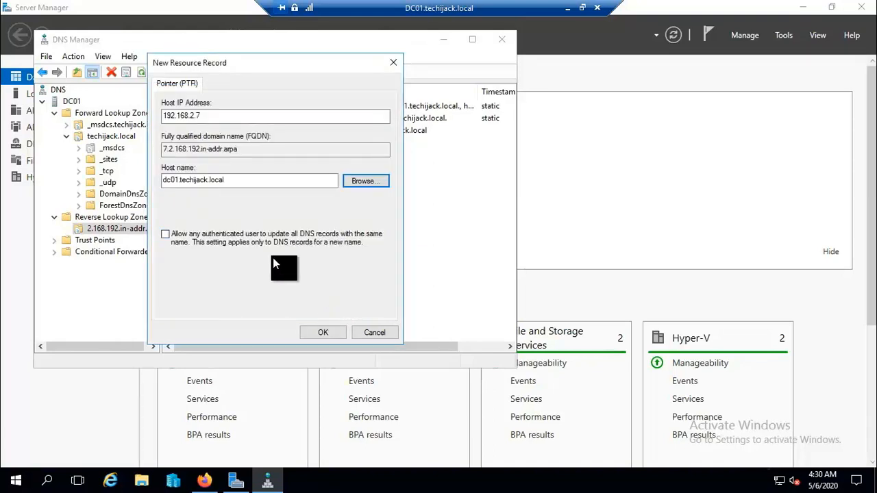
pyautogui.click(210, 115)
pyautogui.moveTo(210, 115); pyautogui.dragTo(159, 115)
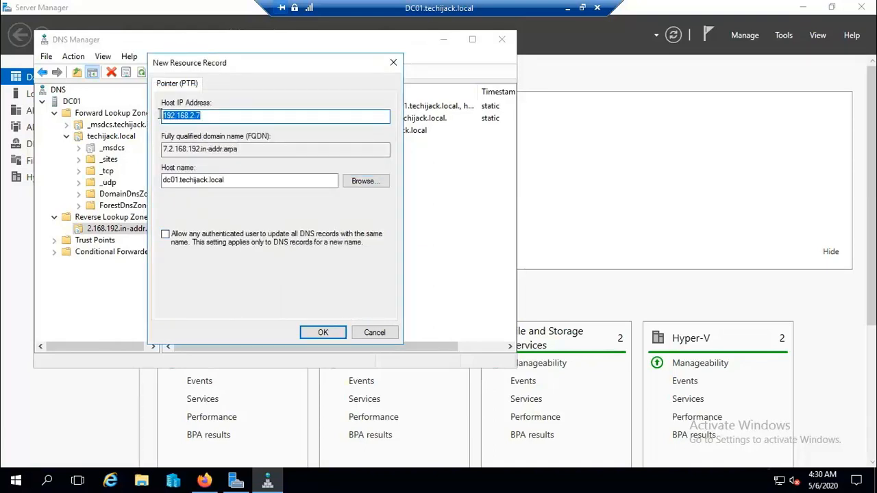
pyautogui.click(325, 331)
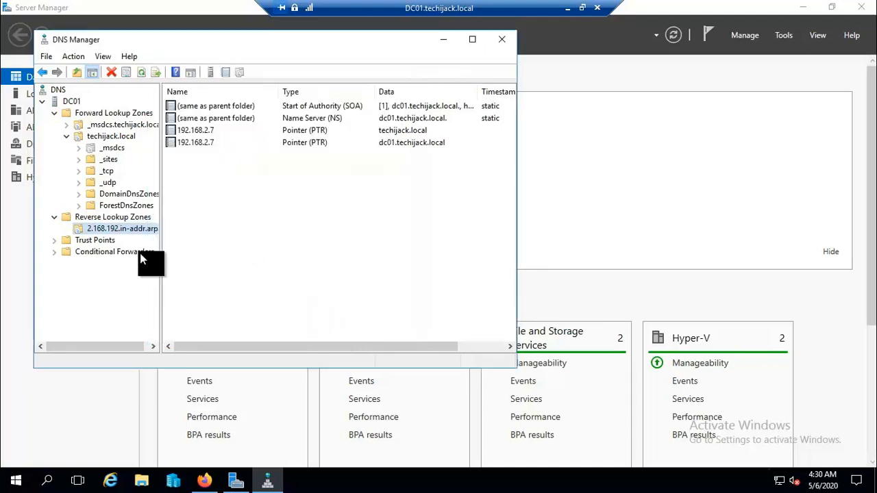
# Refresh the DC01 DNS server and check nslookup's default server from DNS Manager.
pyautogui.click(112, 227)
pyautogui.rightClick(61, 97)
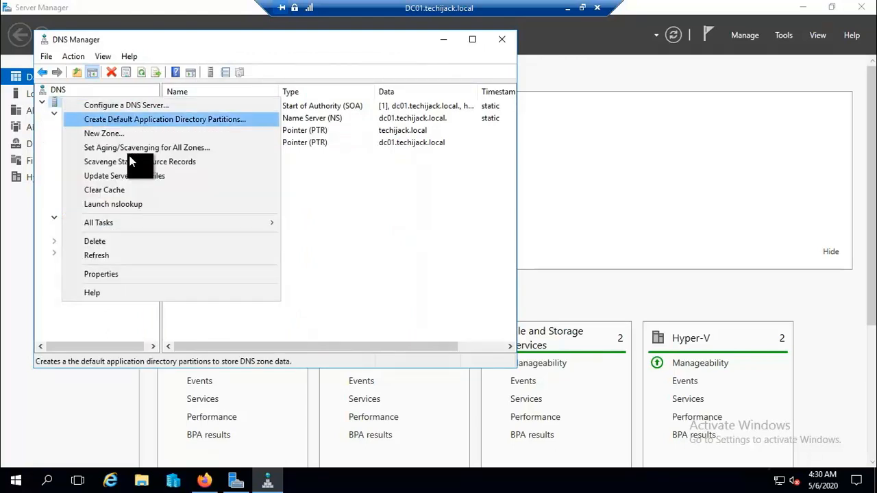
pyautogui.click(89, 258)
pyautogui.click(73, 56)
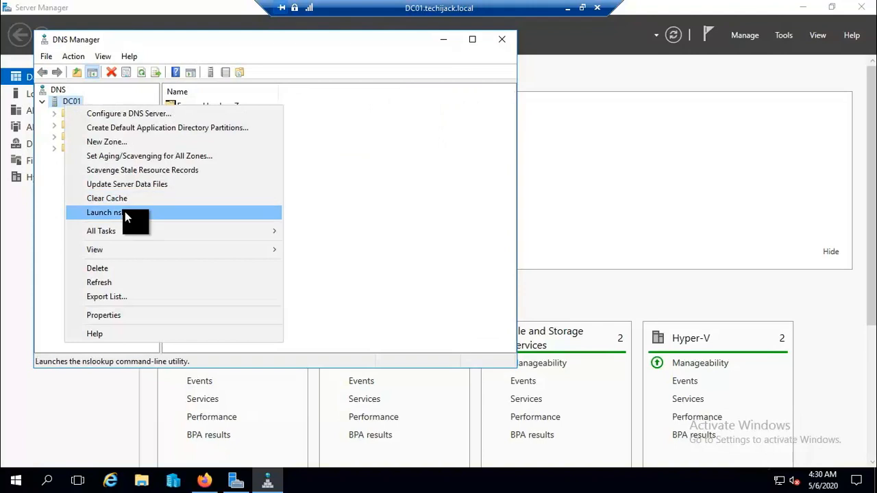
pyautogui.click(125, 212)
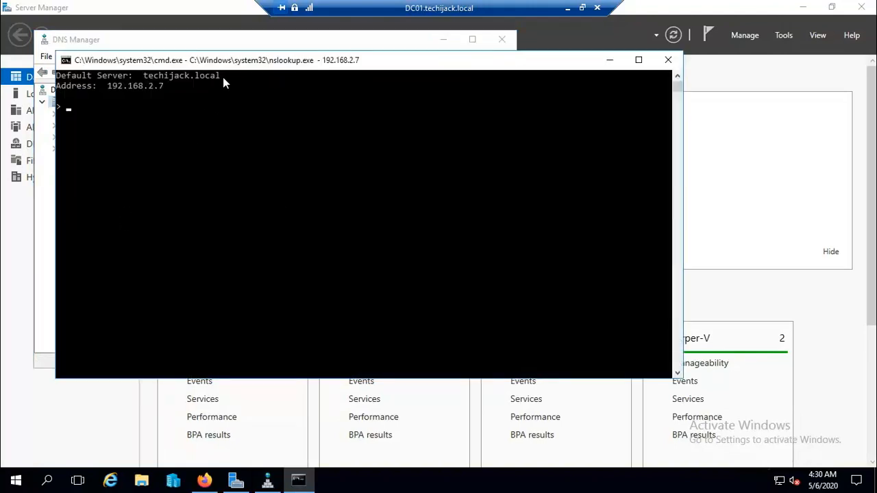
pyautogui.moveTo(222, 76); pyautogui.dragTo(145, 76)
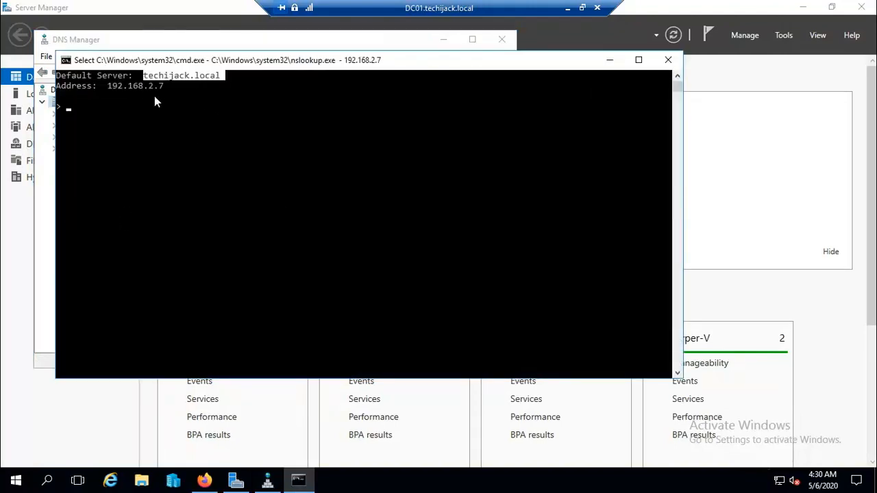
pyautogui.click(229, 130)
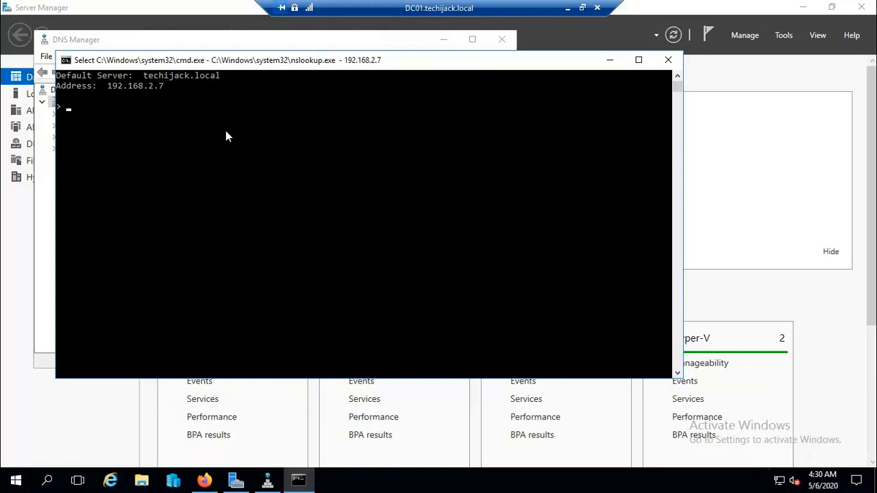
pyautogui.click(669, 61)
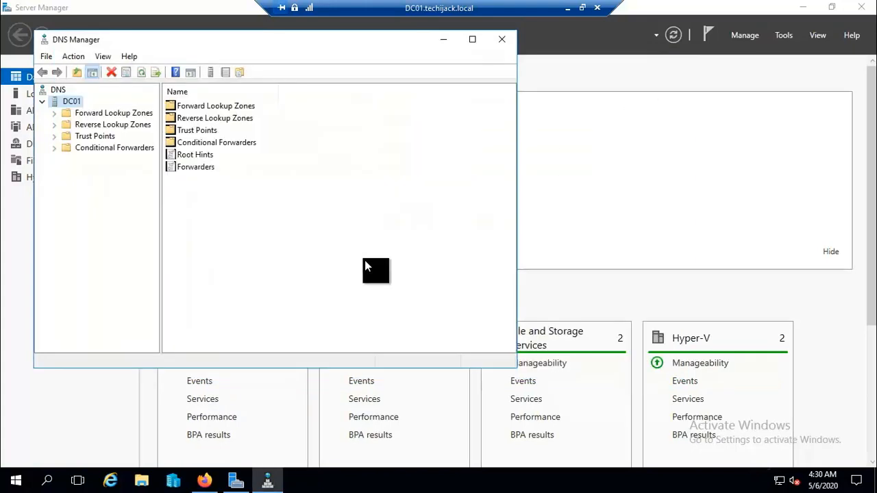
# In an administrator Command Prompt, nslookup 192.168.2.7 and techijack.local, then close the console.
pyautogui.press('super+r')
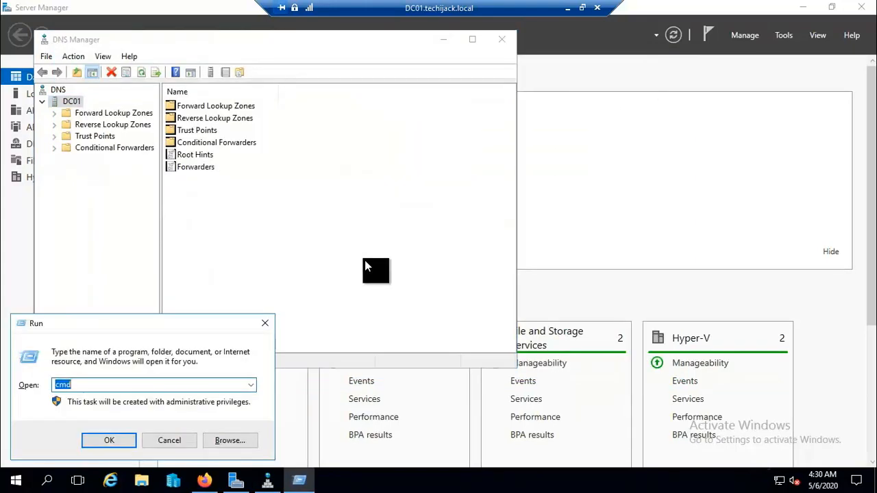
pyautogui.press('Return')
pyautogui.write('nslookup')
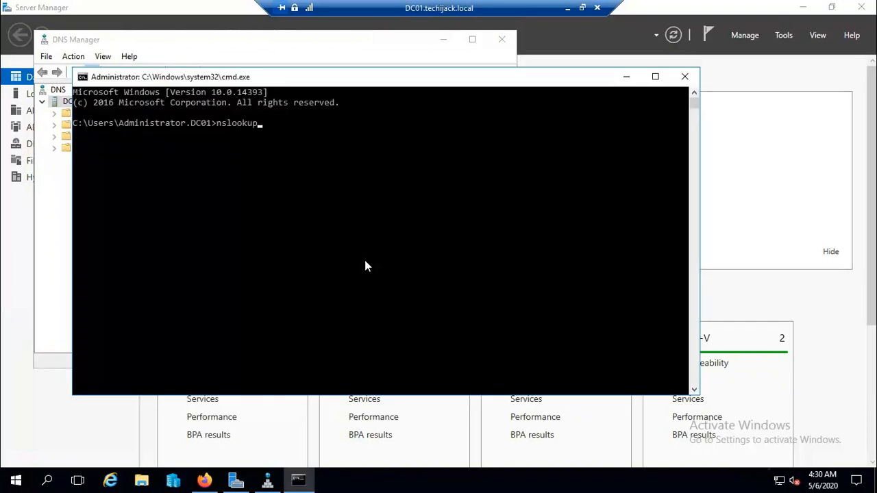
pyautogui.press('Return')
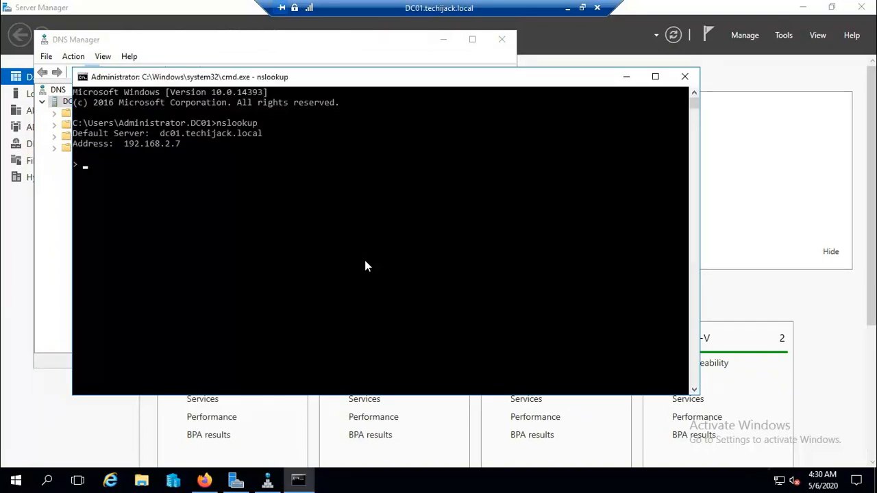
pyautogui.write('192.168.2.7')
pyautogui.press('Return')
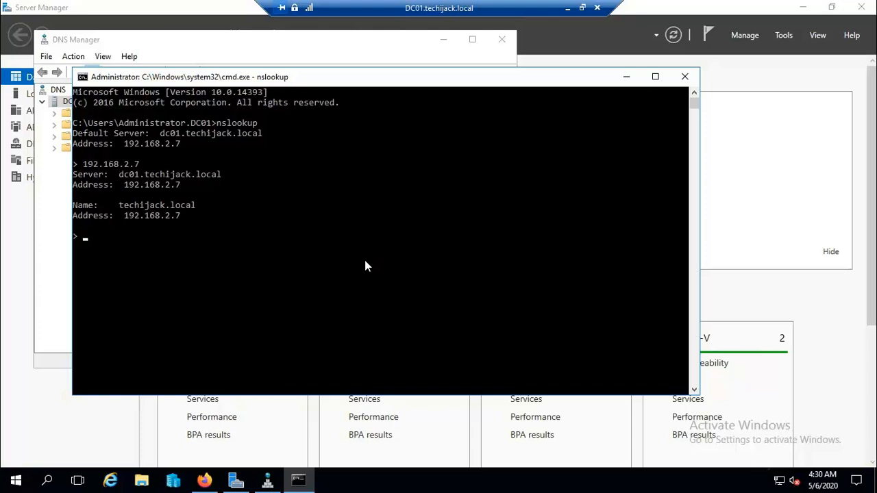
pyautogui.write('techijack.local')
pyautogui.press('Return')
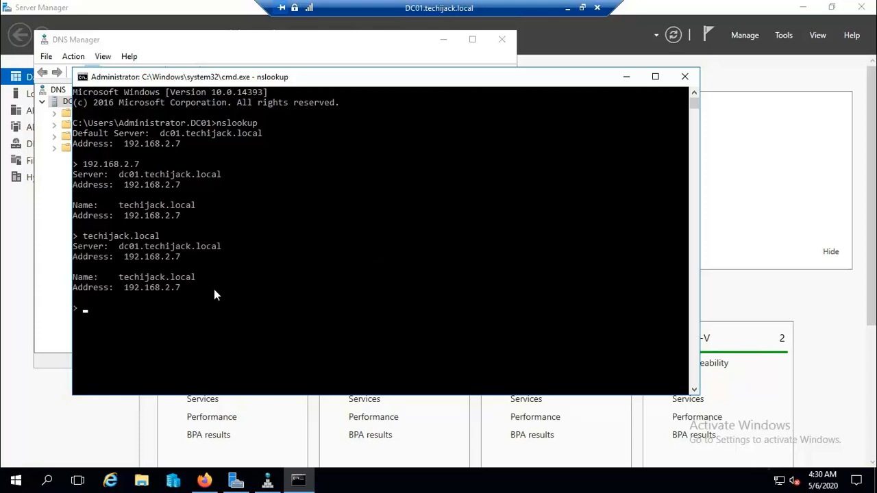
pyautogui.moveTo(214, 290); pyautogui.dragTo(72, 157)
pyautogui.click(367, 303)
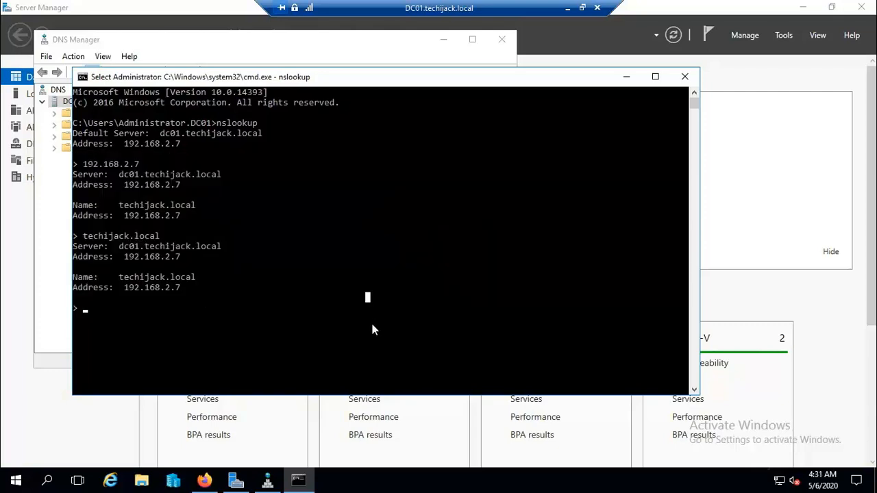
pyautogui.click(685, 76)
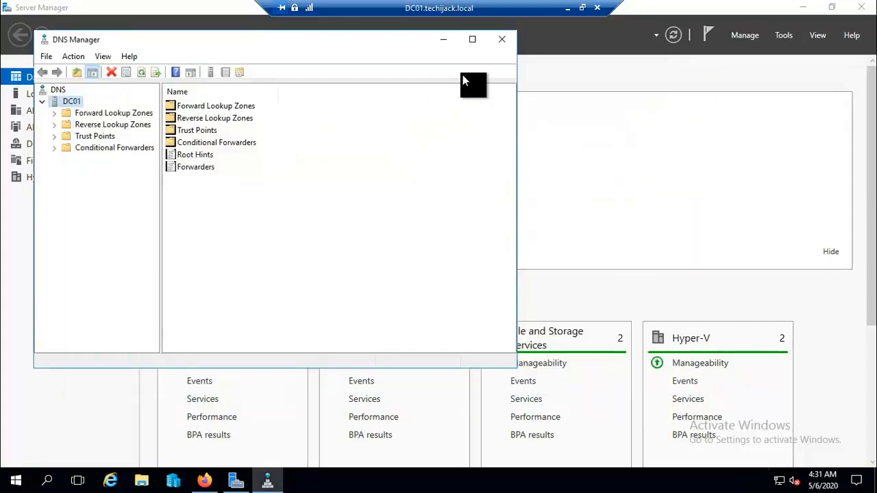
# Close DNS Manager and open Network Connections with ncpa.cpl.
pyautogui.click(503, 40)
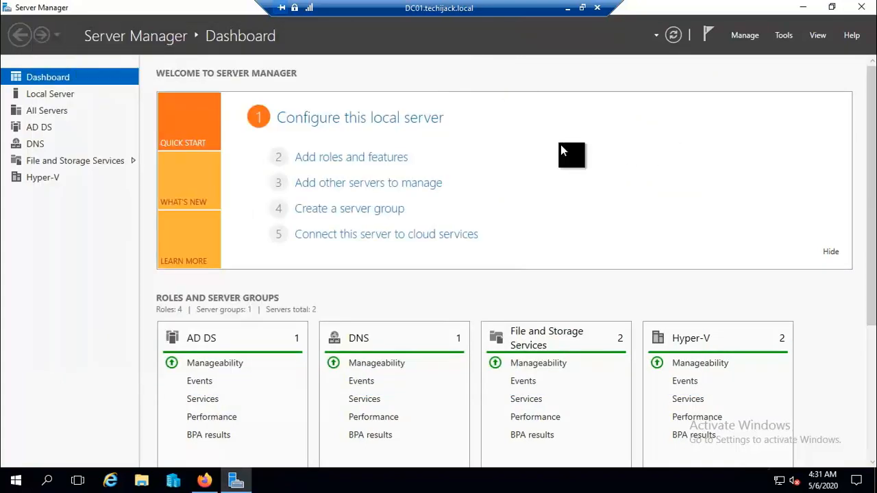
pyautogui.press('super+r')
pyautogui.write('ncpa.')
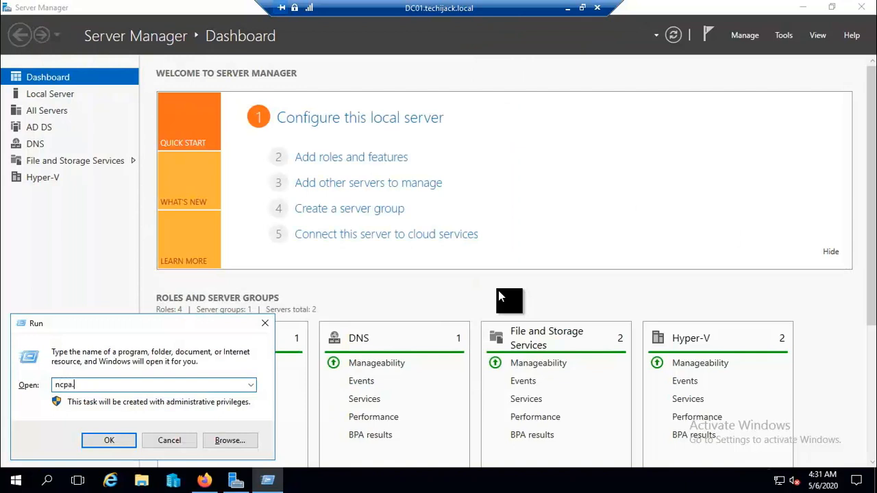
pyautogui.write('cpl')
pyautogui.press('Return')
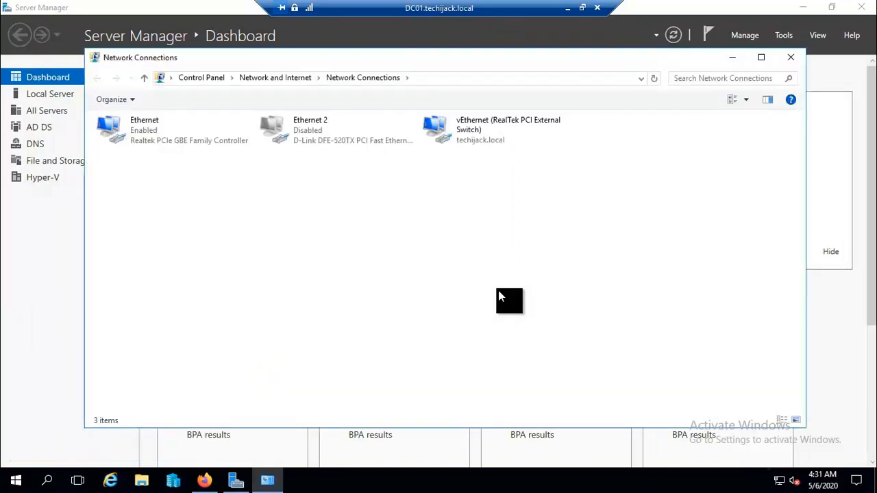
# Verify vEthernet IPv4 details: address 192.168.2.7, gateway 192.168.2.1, DNS 192.168.2.7, then close everything.
pyautogui.click(475, 137)
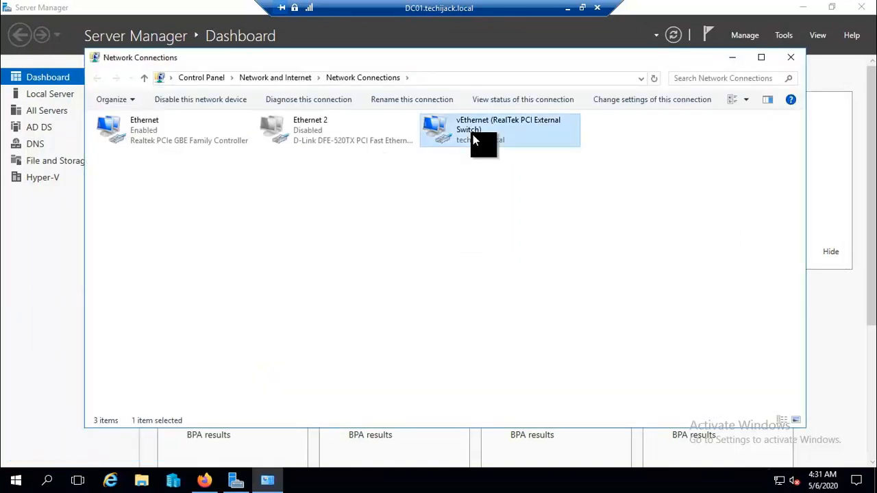
pyautogui.rightClick(473, 134)
pyautogui.click(492, 158)
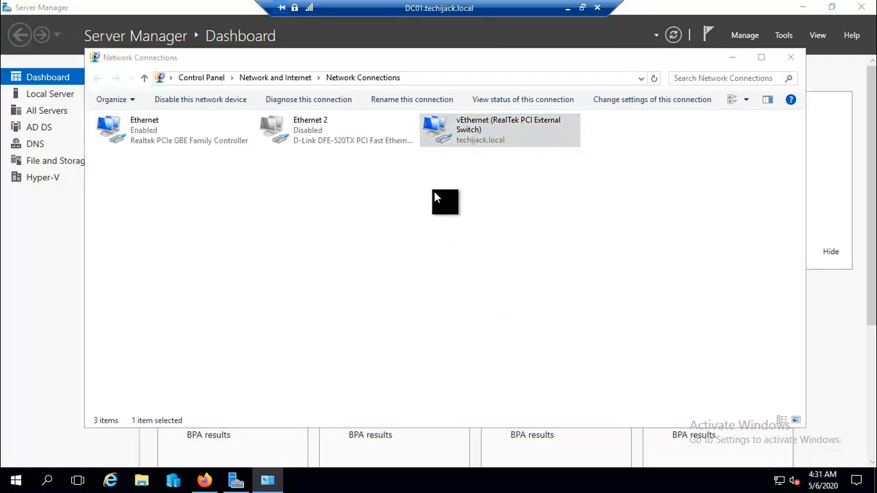
pyautogui.click(365, 233)
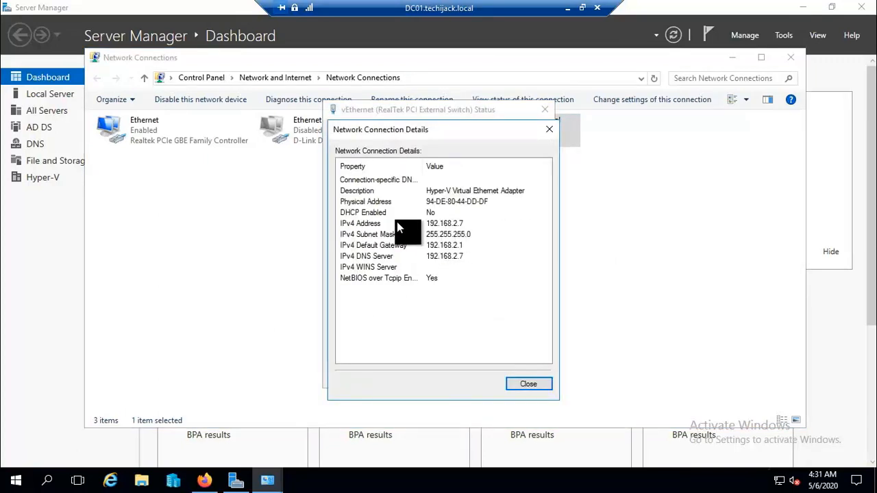
pyautogui.click(397, 224)
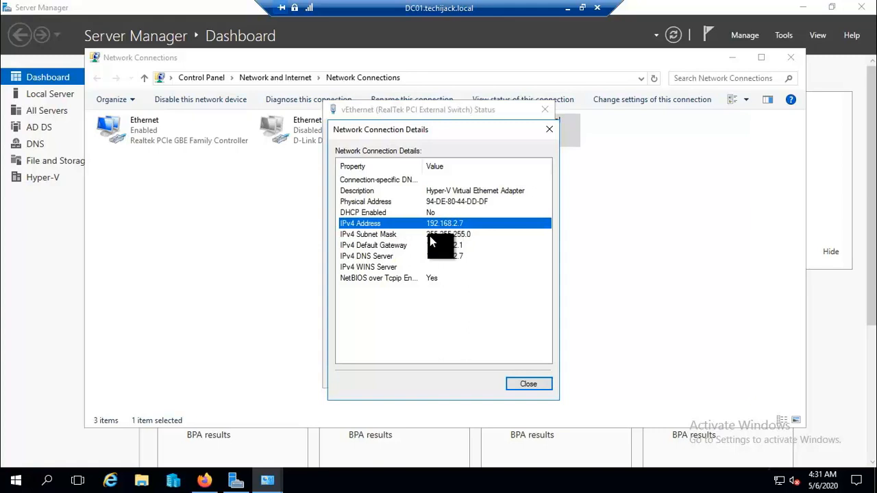
pyautogui.click(430, 236)
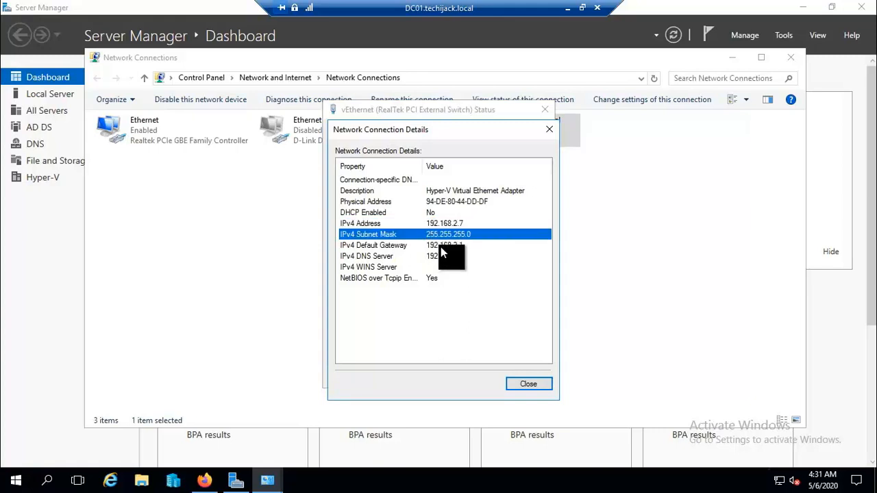
pyautogui.click(441, 248)
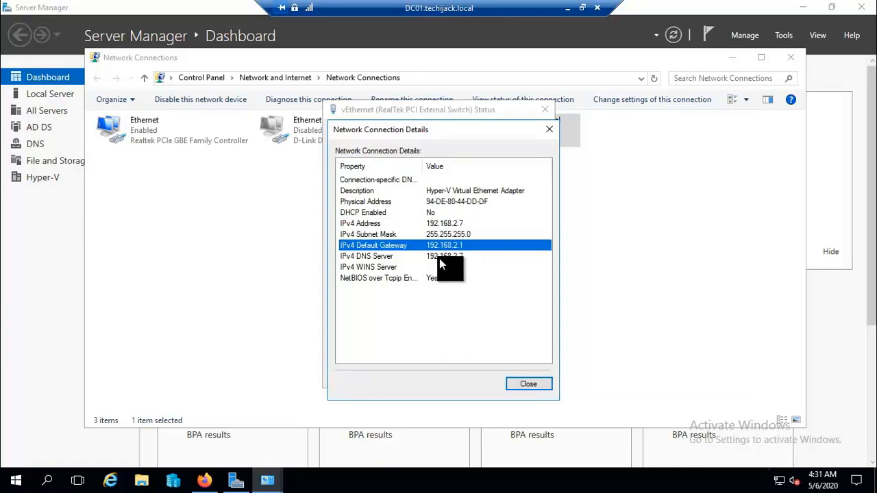
pyautogui.click(439, 258)
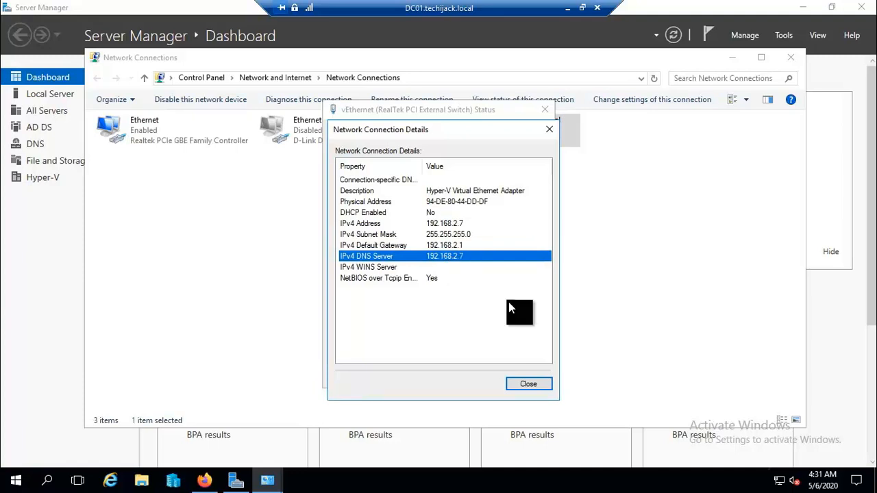
pyautogui.click(525, 384)
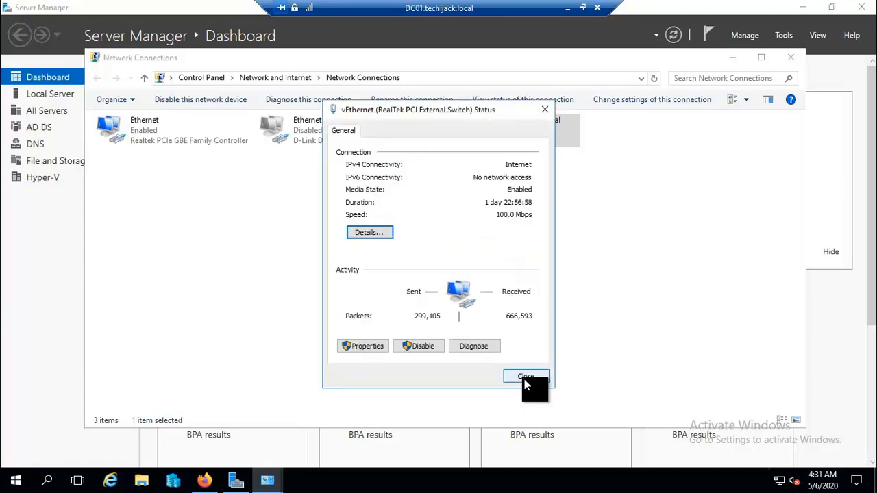
pyautogui.click(524, 379)
pyautogui.click(789, 59)
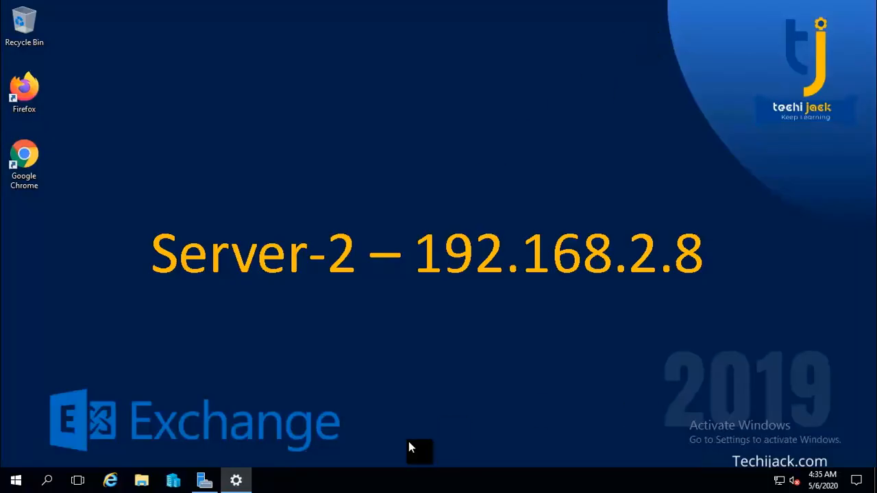
# In Hyper-V Manager, start the EX01 virtual machine on DC01.
pyautogui.click(176, 483)
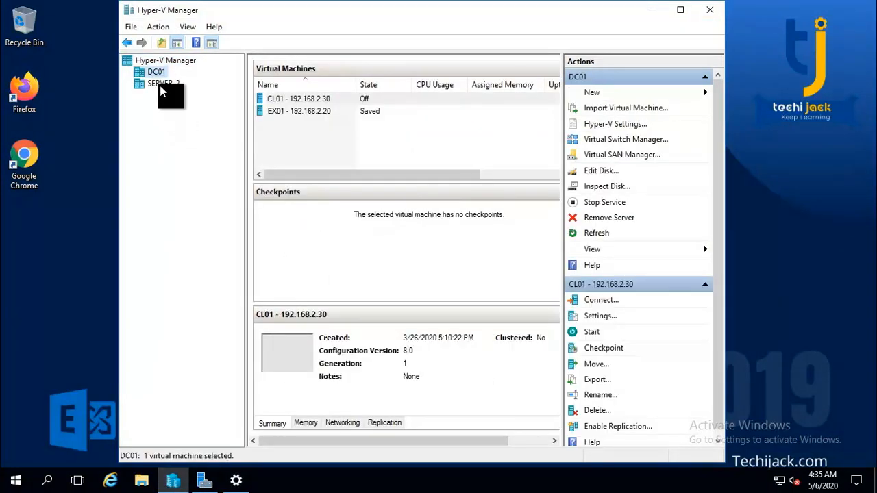
pyautogui.click(161, 86)
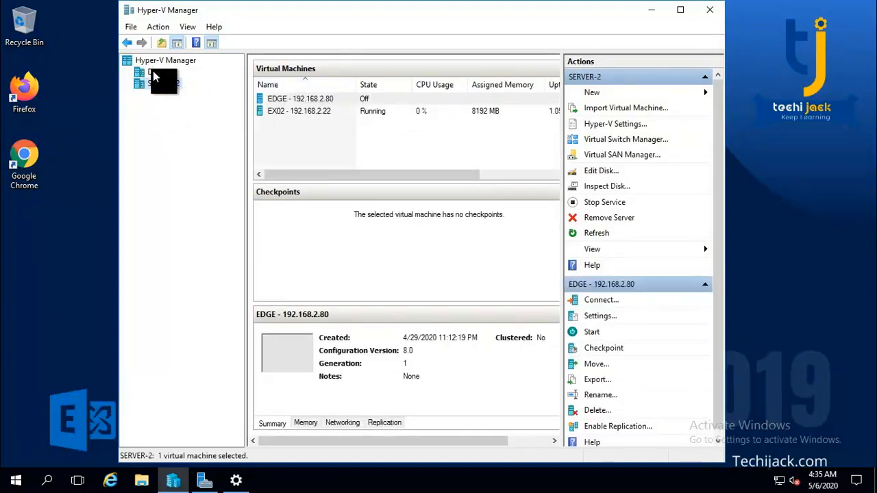
pyautogui.click(153, 71)
pyautogui.click(308, 111)
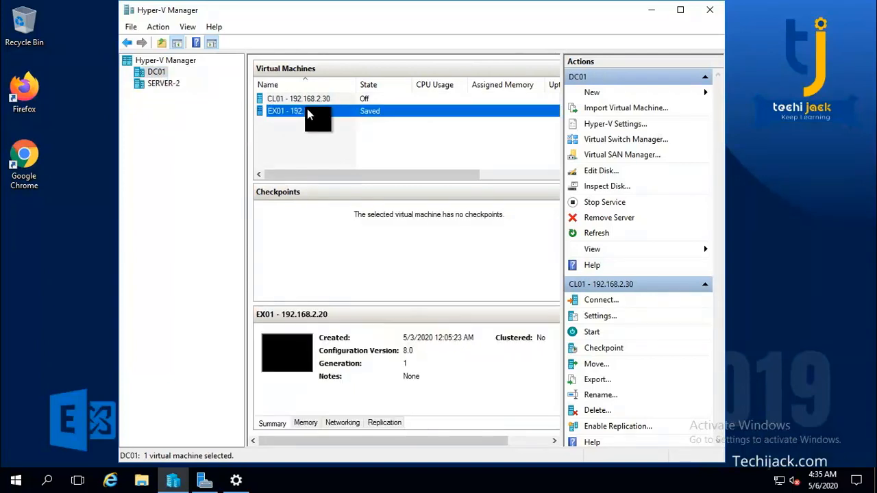
pyautogui.rightClick(308, 111)
pyautogui.click(337, 154)
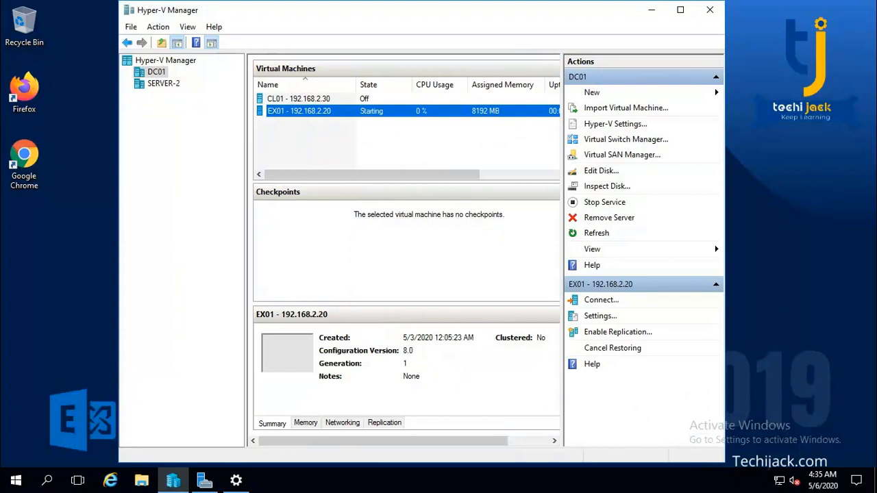
# Connect to the running EX01 console at 1366 by 768 pixels.
pyautogui.rightClick(299, 113)
pyautogui.click(330, 120)
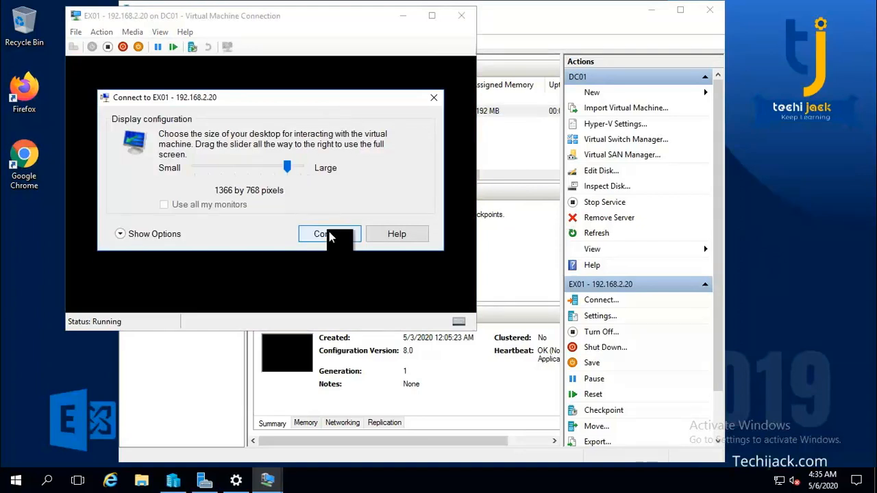
pyautogui.click(329, 234)
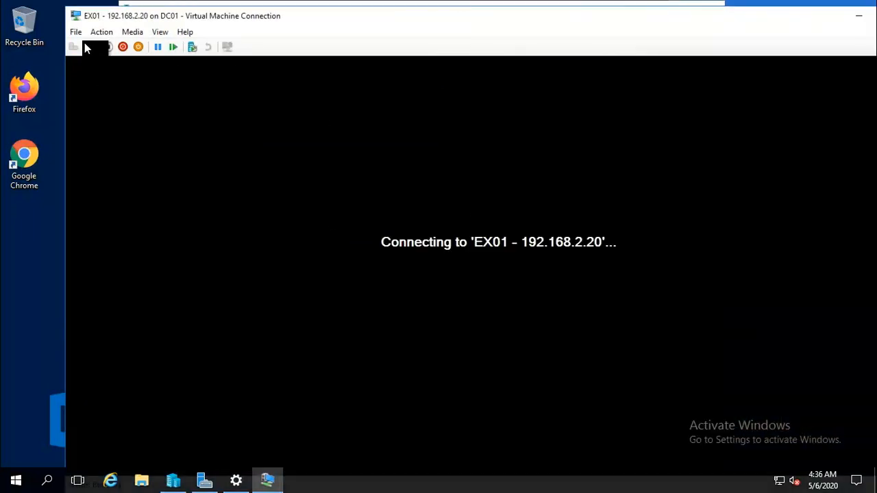
# Put the EX01 connection in full screen and sign in as Administrator with the account password.
pyautogui.click(162, 32)
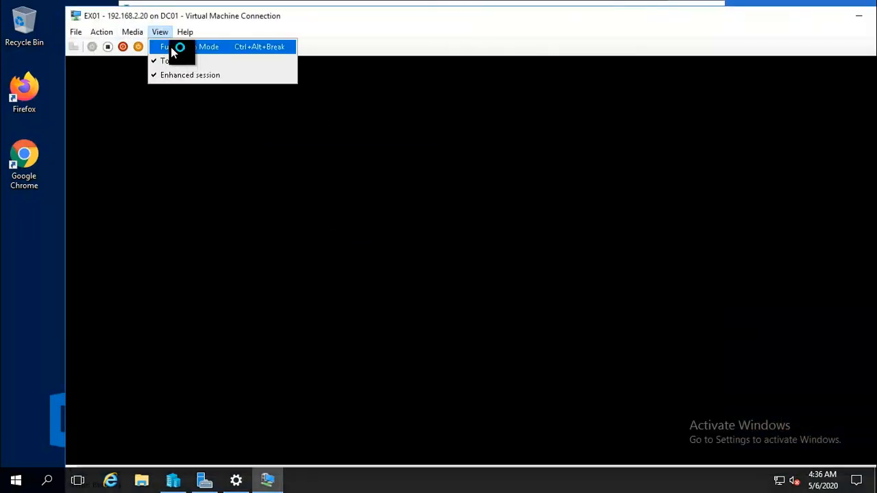
pyautogui.click(175, 45)
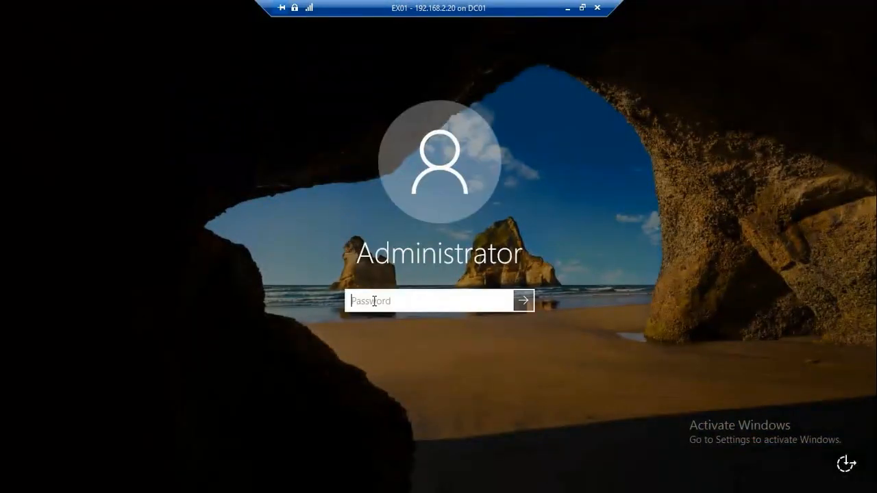
pyautogui.write('P•••••••')
pyautogui.press('Return')
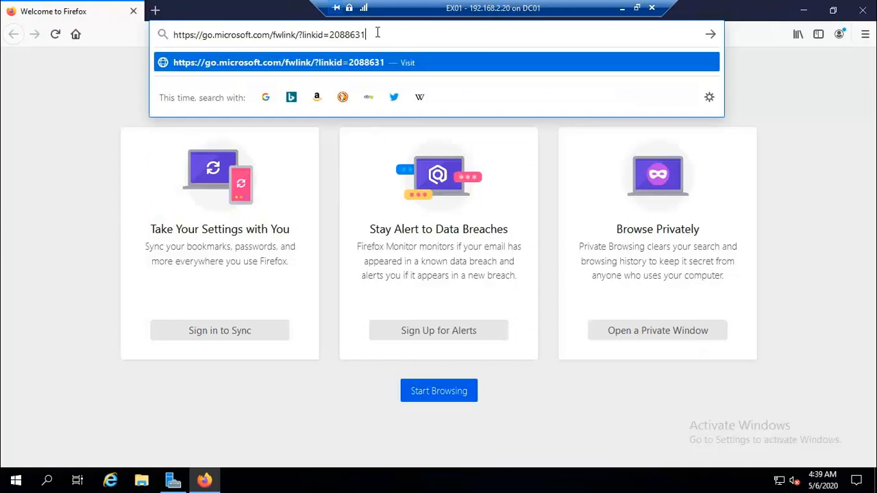
# Start saving ndp48-x86-x64-allos-enu.exe in Firefox, and open Network Connections with ncpa.cpl.
pyautogui.press('Return')
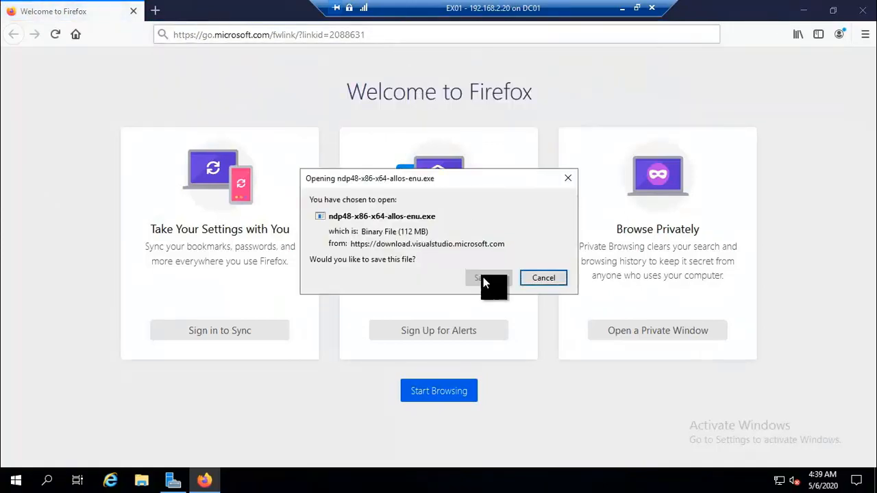
pyautogui.click(483, 278)
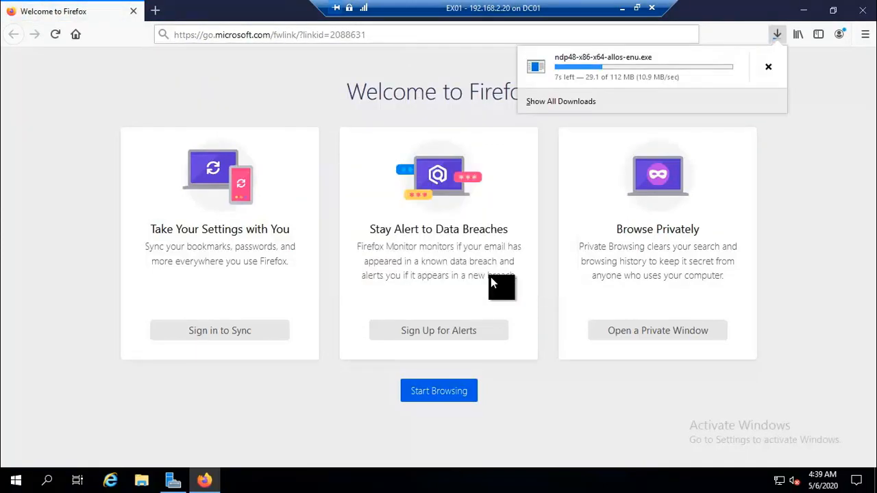
pyautogui.press('super+r')
pyautogui.write('ncpa.c')
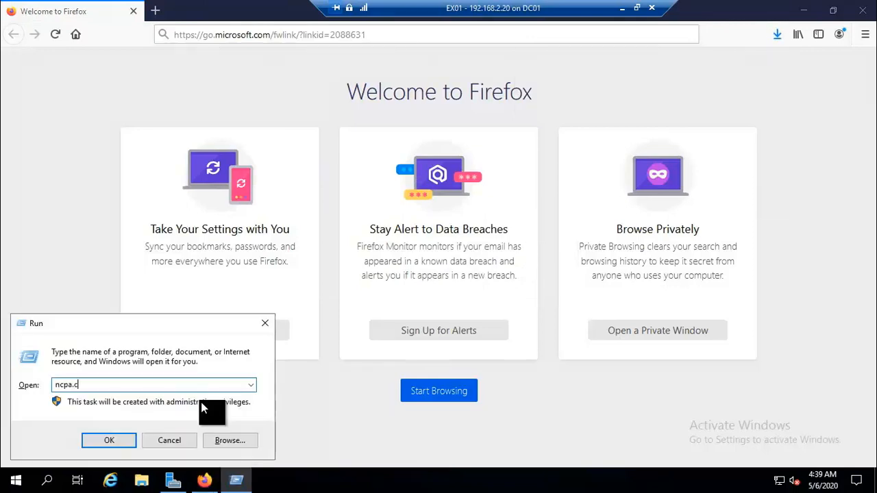
pyautogui.press('Return')
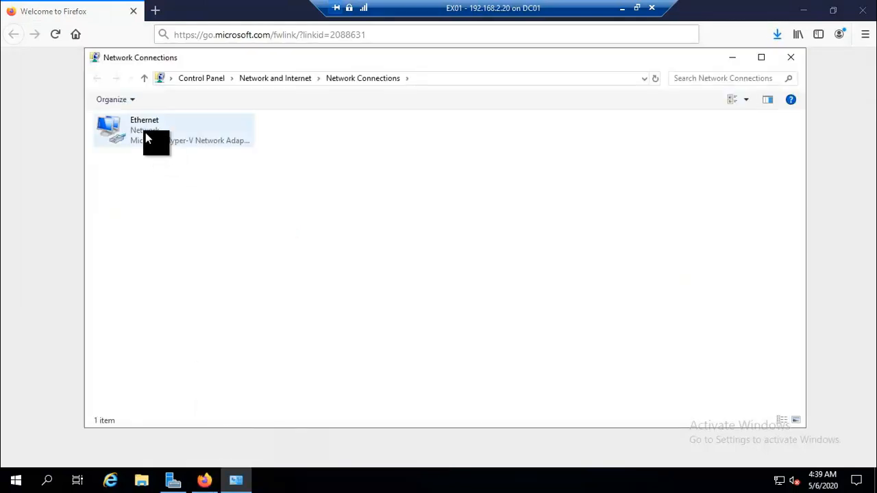
# Review the Ethernet adapter's details: IPv4 192.168.2.20, default gateway and DNS server.
pyautogui.click(145, 131)
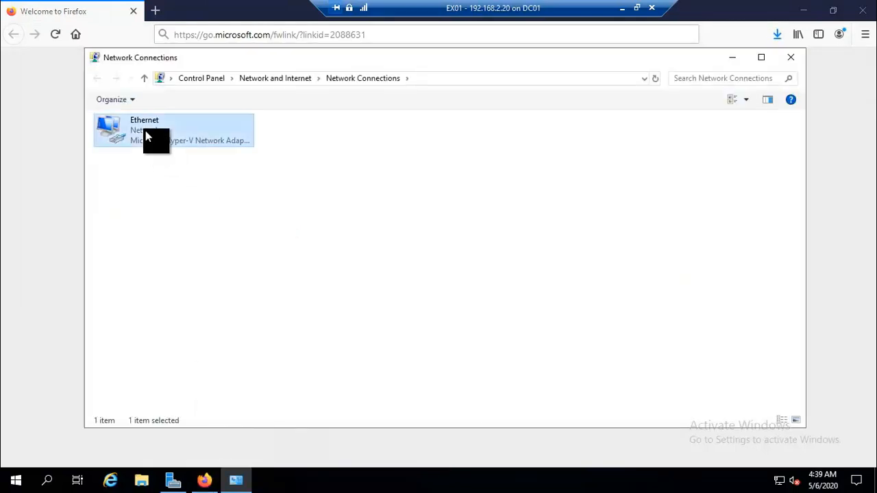
pyautogui.rightClick(146, 130)
pyautogui.click(174, 155)
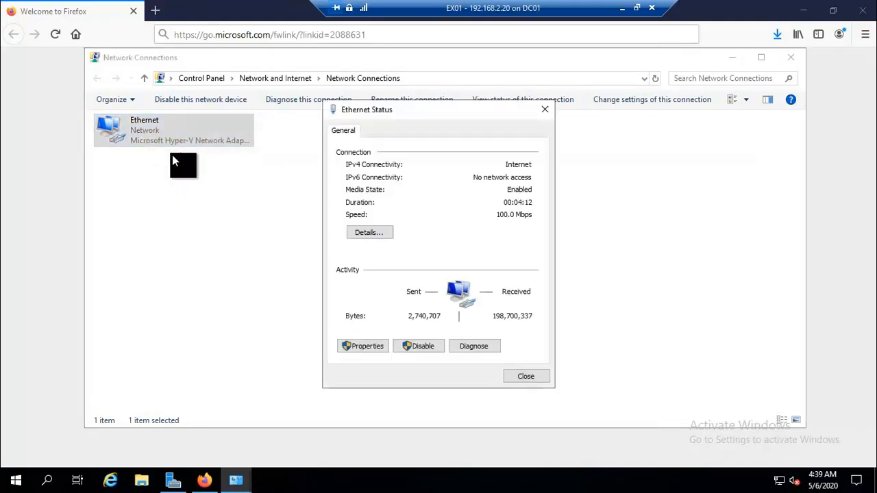
pyautogui.click(370, 233)
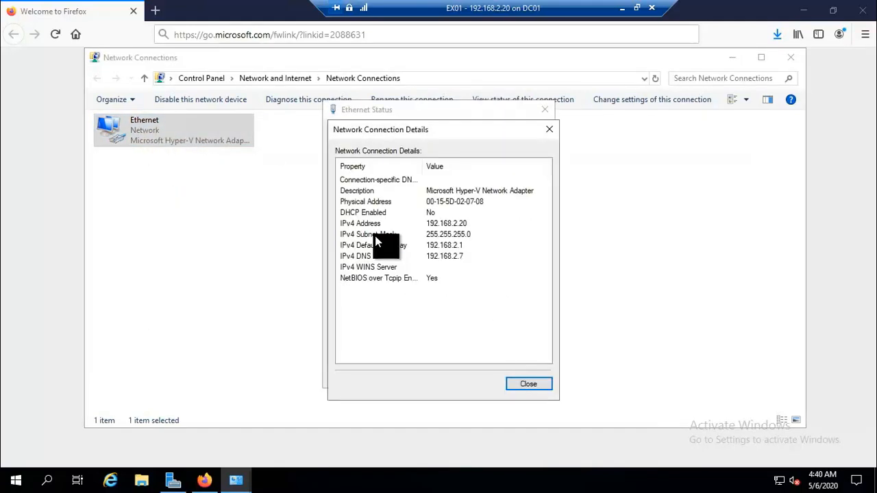
pyautogui.click(446, 223)
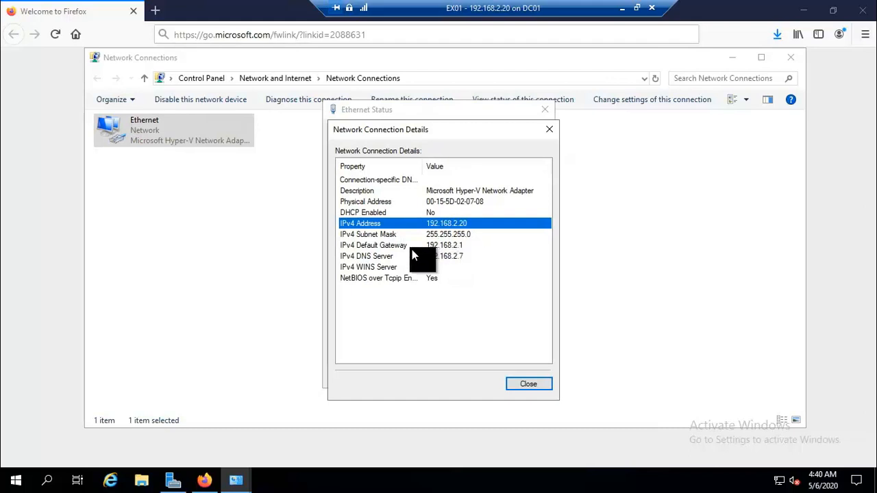
pyautogui.click(438, 248)
pyautogui.click(438, 258)
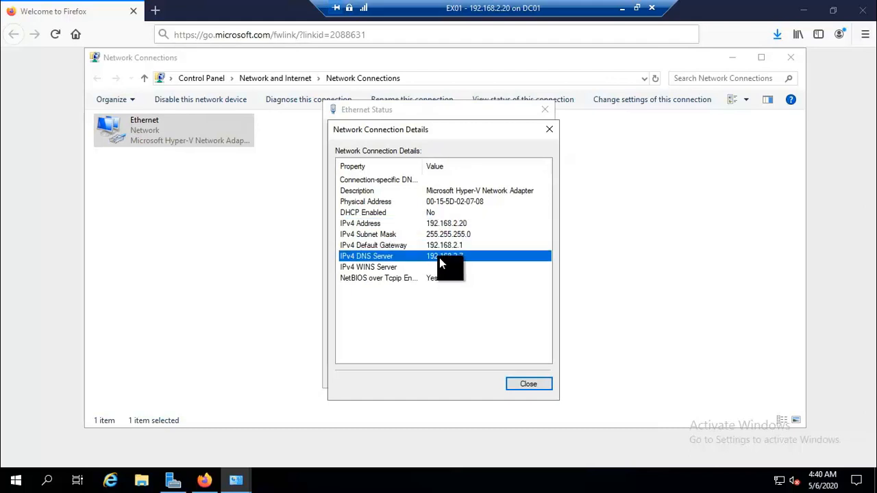
pyautogui.click(523, 385)
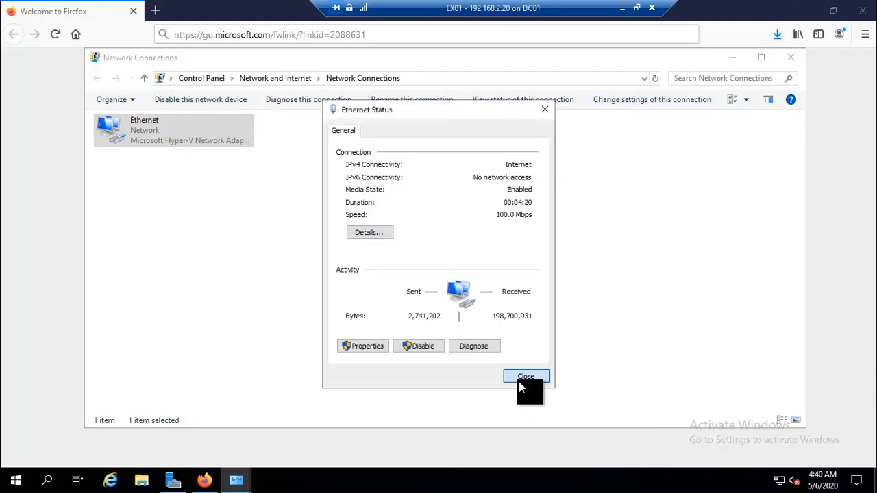
pyautogui.click(519, 382)
# In cmd, confirm nslookup reports techijack.local at 192.168.2.7 and ping 192.168.2.7 replies.
pyautogui.press('super+r')
pyautogui.write('cmd')
pyautogui.press('Return')
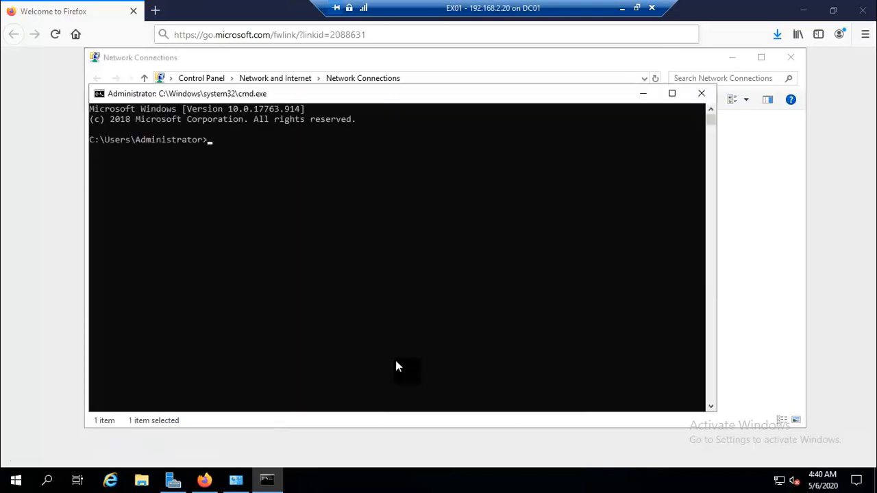
pyautogui.write('nslookup')
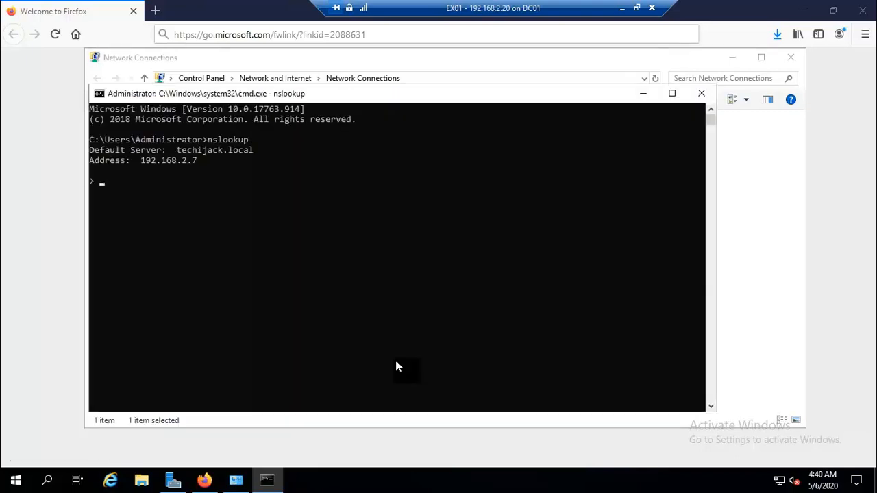
pyautogui.hotkey('ctrl', 'c')
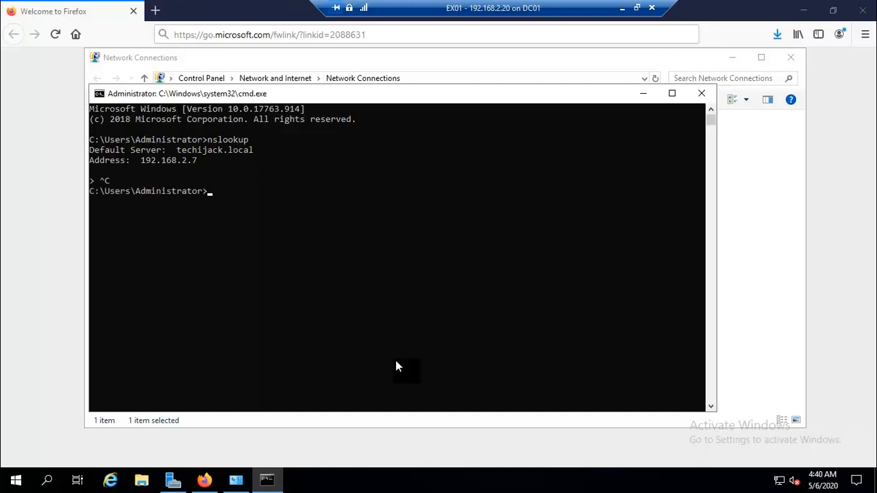
pyautogui.write('ping 192.168.2.7')
pyautogui.press('Return')
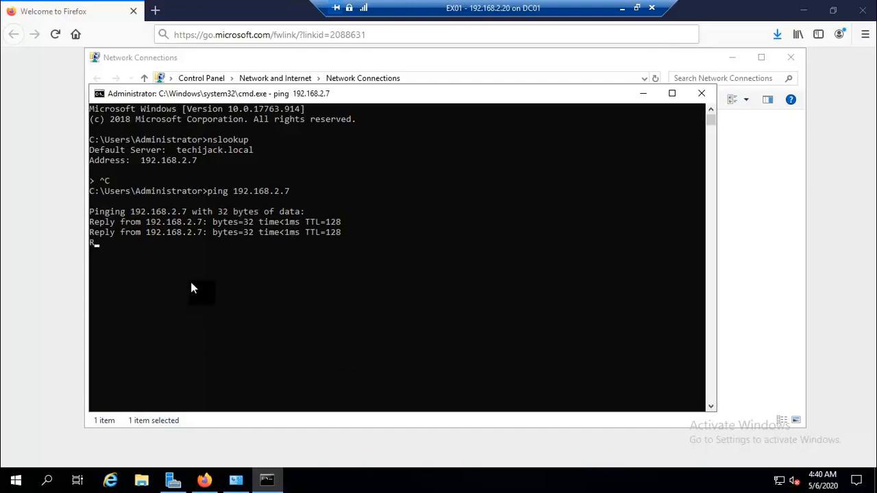
pyautogui.click(702, 94)
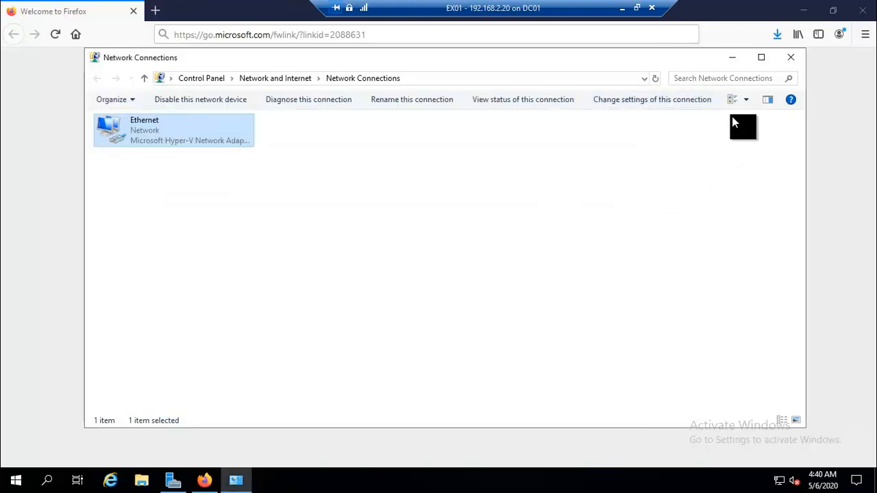
# Run the downloaded .NET Framework 4.8 installer and dismiss its already-installed notice.
pyautogui.click(790, 58)
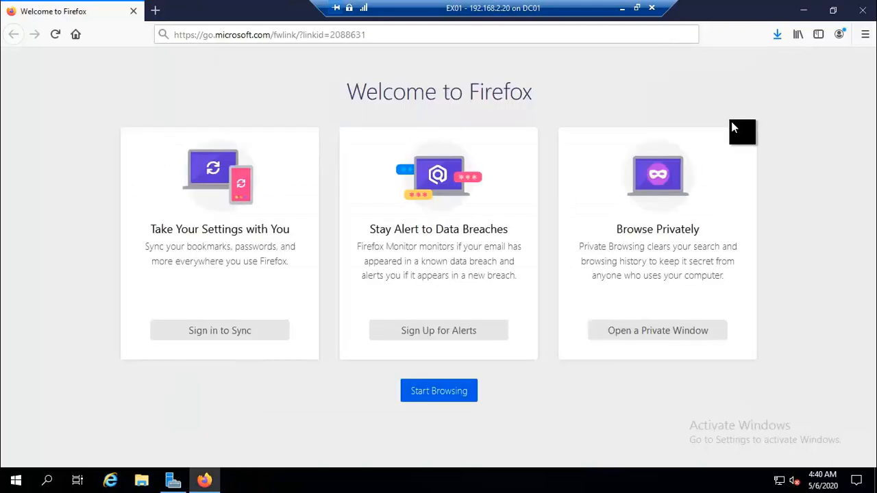
pyautogui.click(777, 35)
pyautogui.click(635, 64)
pyautogui.click(804, 10)
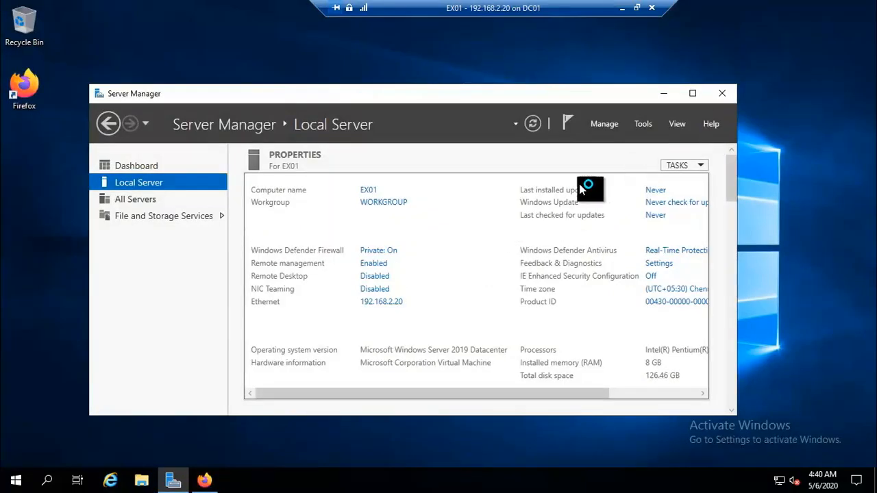
pyautogui.click(662, 94)
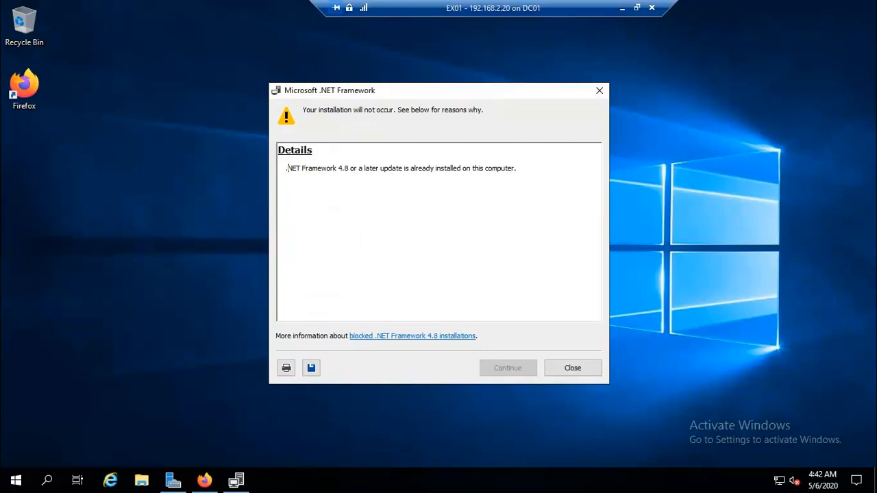
pyautogui.click(573, 368)
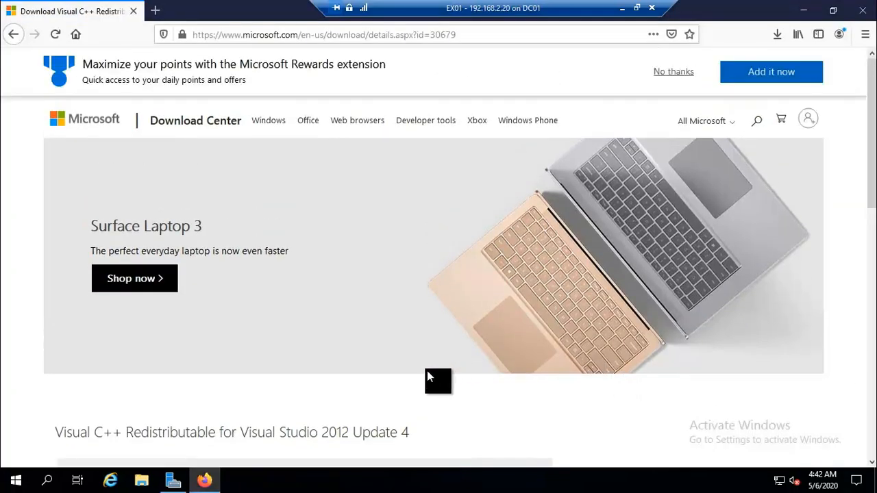
# Download vcredist_x64.exe for Visual C++ 2012 Update 4 from the Download Center.
pyautogui.scroll(-2, 427, 370)
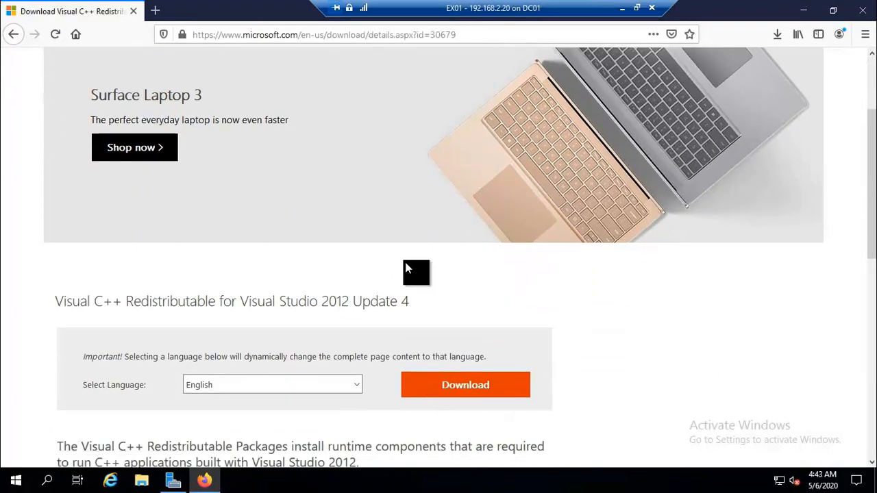
pyautogui.scroll(-2, 411, 273)
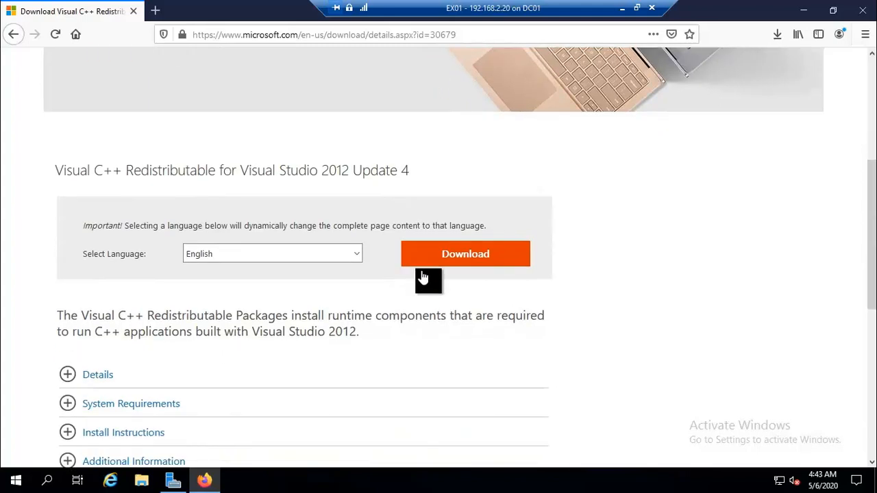
pyautogui.moveTo(296, 332); pyautogui.dragTo(362, 332)
pyautogui.click(440, 261)
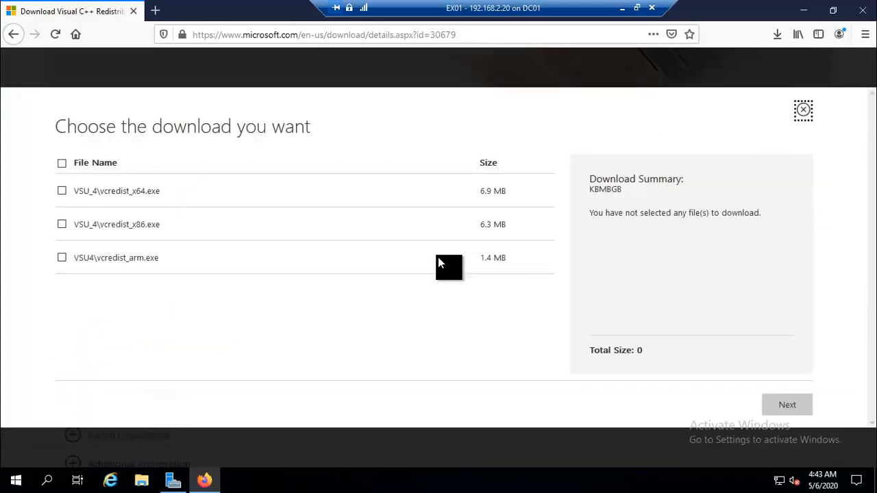
pyautogui.click(60, 193)
pyautogui.click(778, 411)
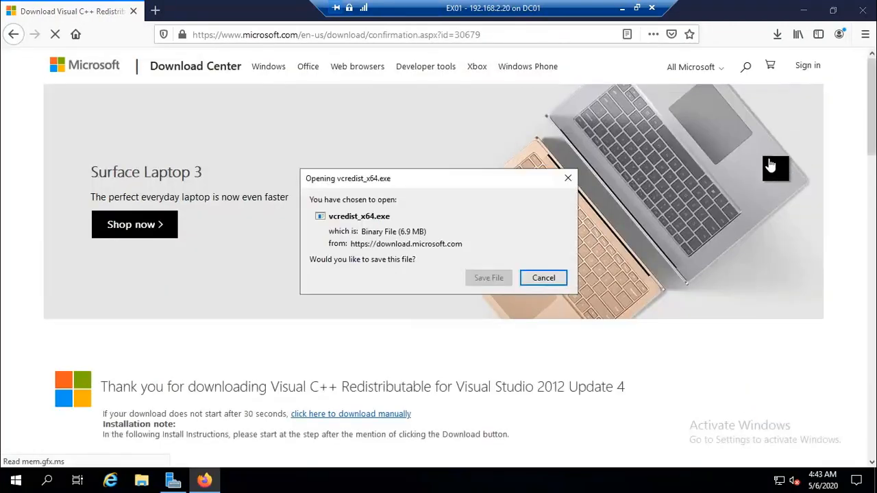
pyautogui.click(485, 280)
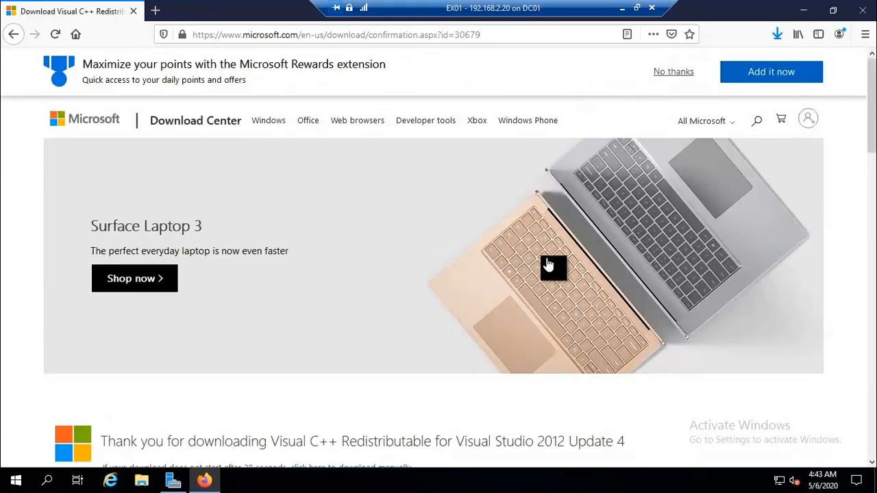
# Install the Visual C++ 2012 x64 redistributable, accepting the license terms.
pyautogui.click(778, 32)
pyautogui.click(585, 73)
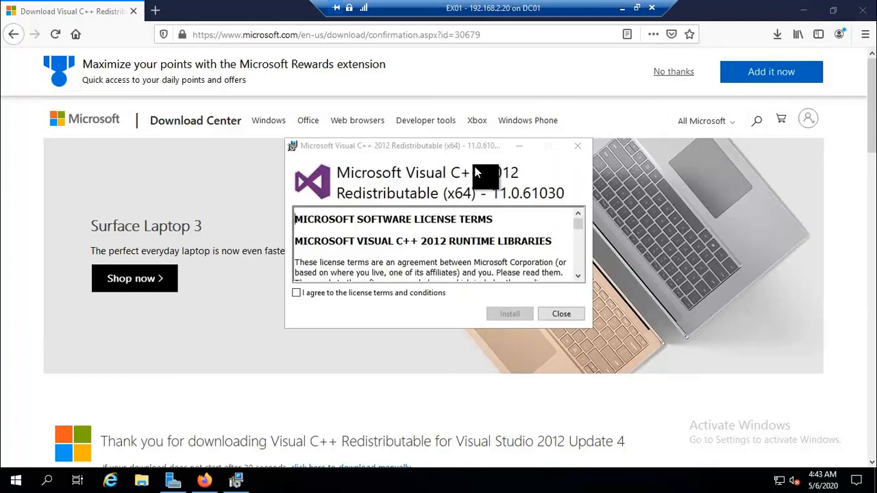
pyautogui.click(513, 173)
pyautogui.click(295, 294)
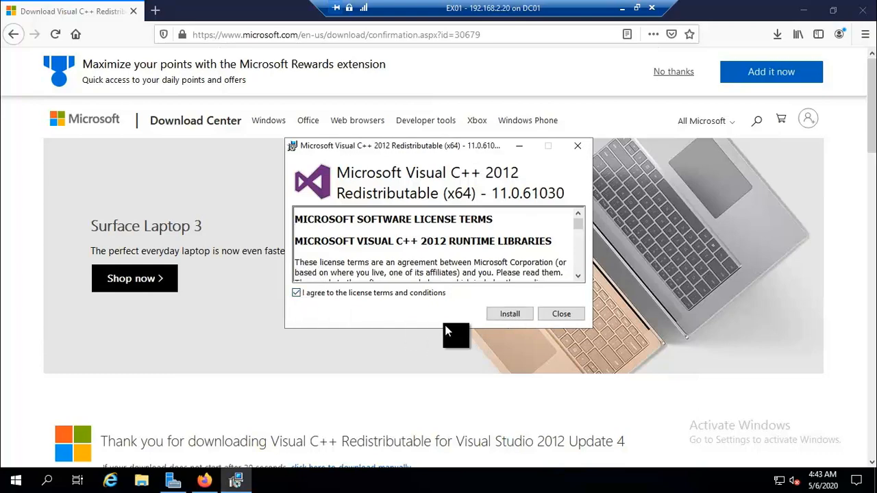
pyautogui.click(510, 314)
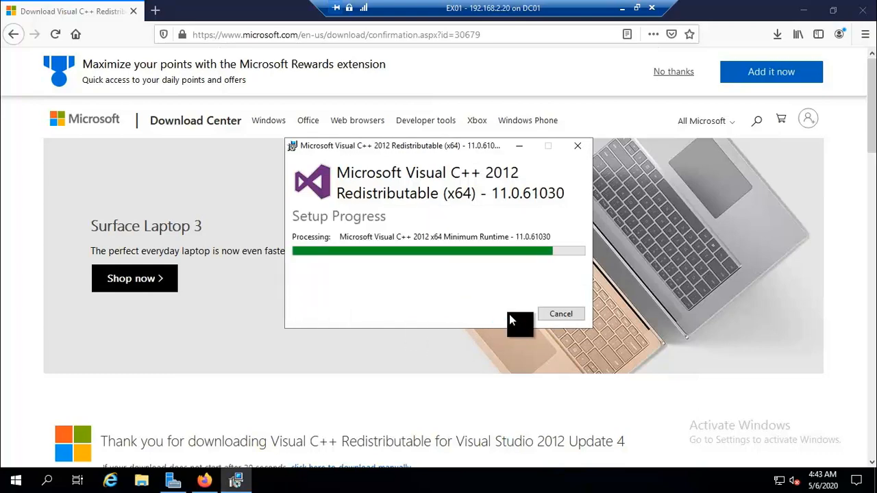
pyautogui.click(556, 316)
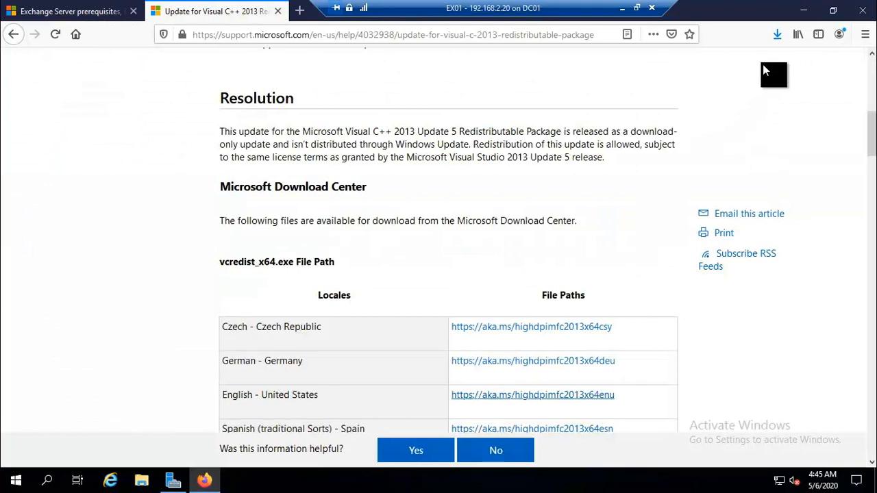
# Install the Visual C++ 2013 x64 redistributable 12.0.40664, then close Firefox.
pyautogui.click(777, 35)
pyautogui.click(582, 65)
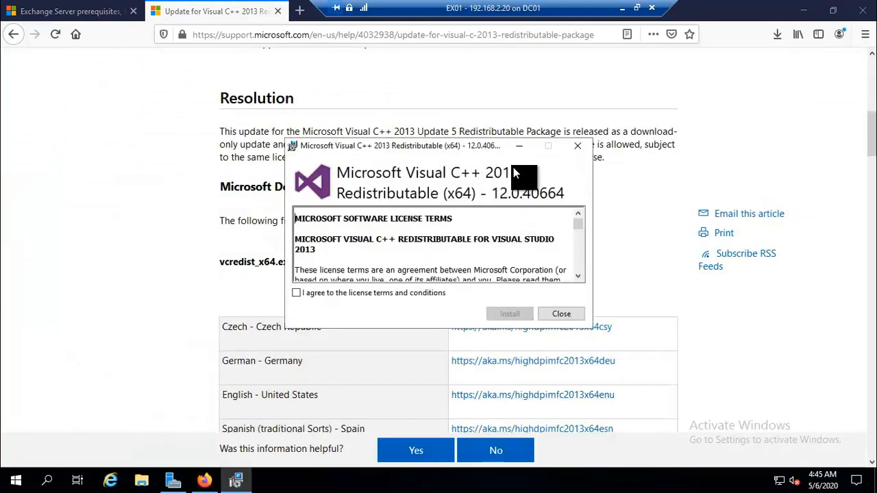
pyautogui.click(297, 293)
pyautogui.click(504, 316)
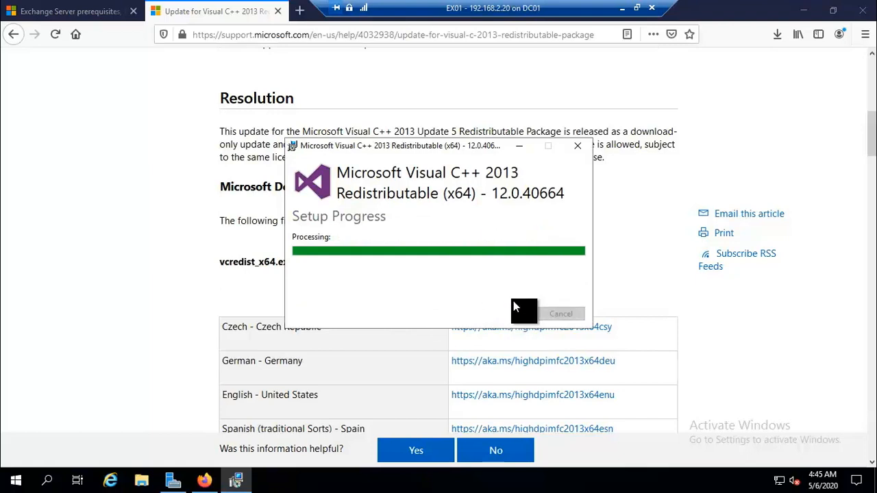
pyautogui.click(557, 315)
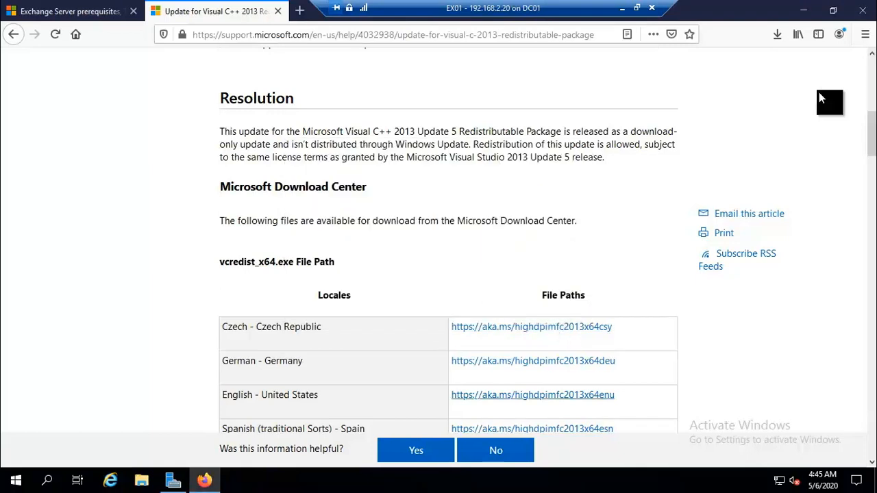
pyautogui.click(862, 10)
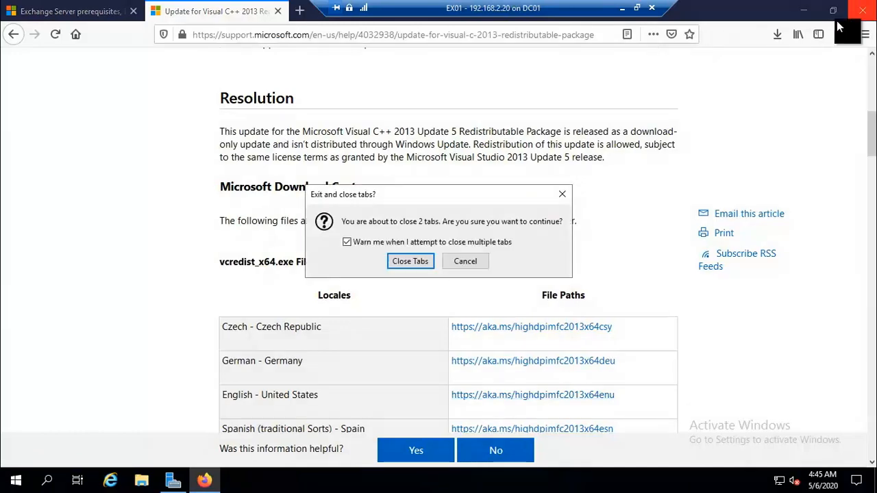
# Close both Firefox tabs, download the 240 MB UcmaRuntimeSetup.exe, and launch it.
pyautogui.click(415, 263)
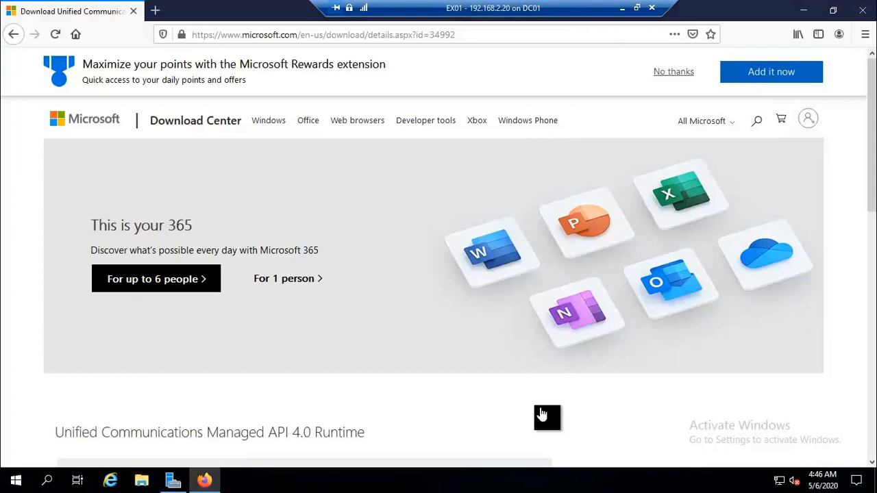
pyautogui.scroll(-3, 497, 408)
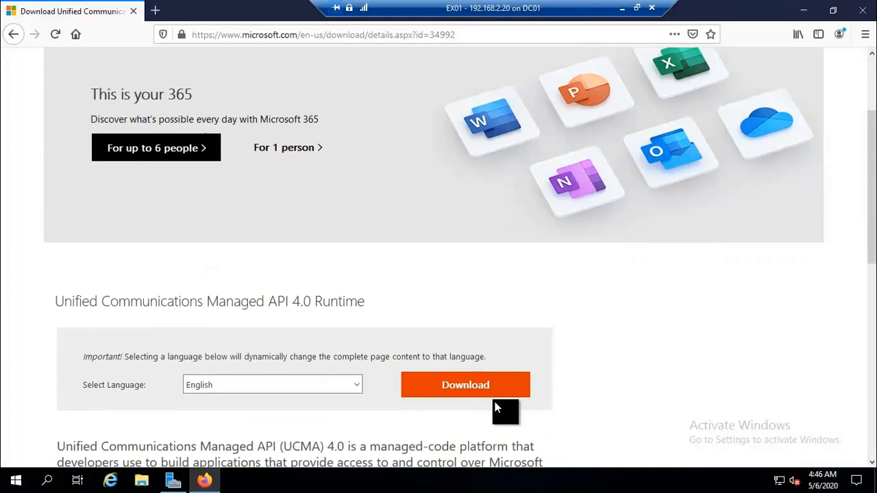
pyautogui.moveTo(62, 296); pyautogui.dragTo(418, 301)
pyautogui.click(475, 389)
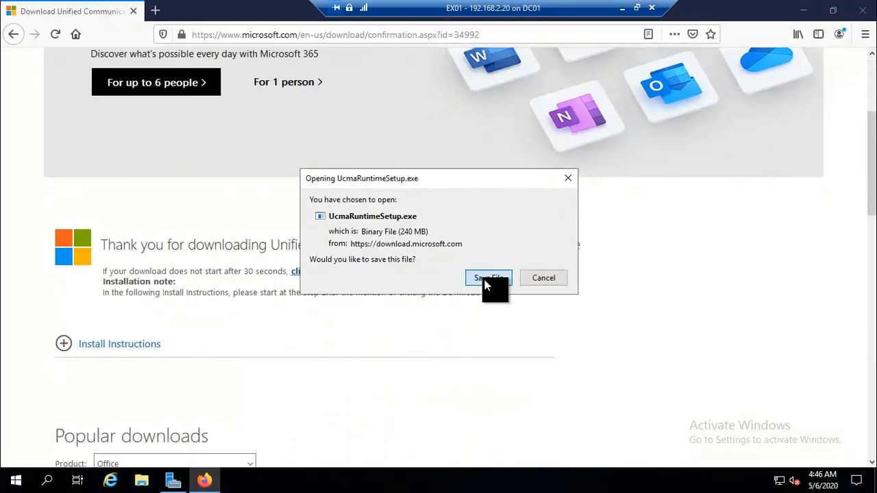
pyautogui.click(484, 280)
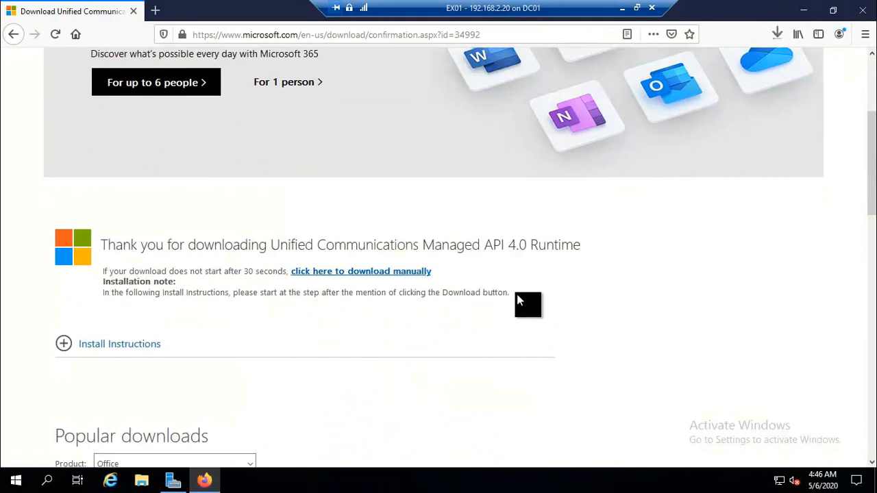
pyautogui.click(777, 35)
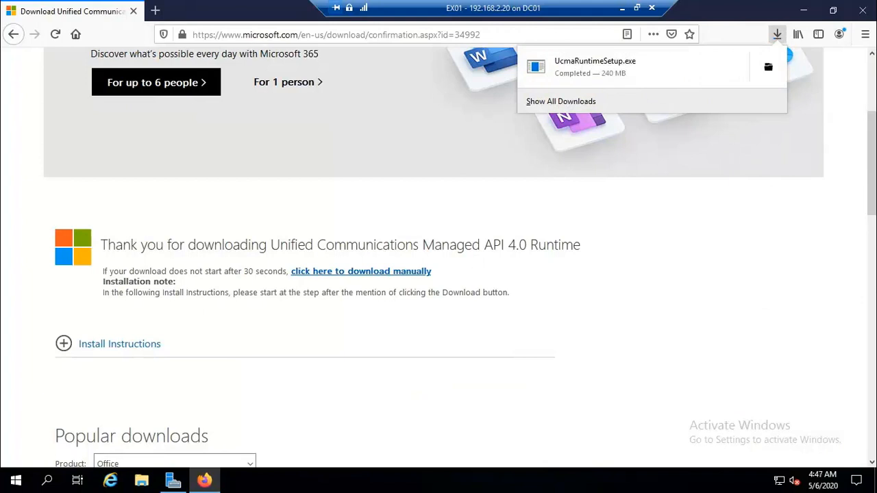
pyautogui.click(583, 67)
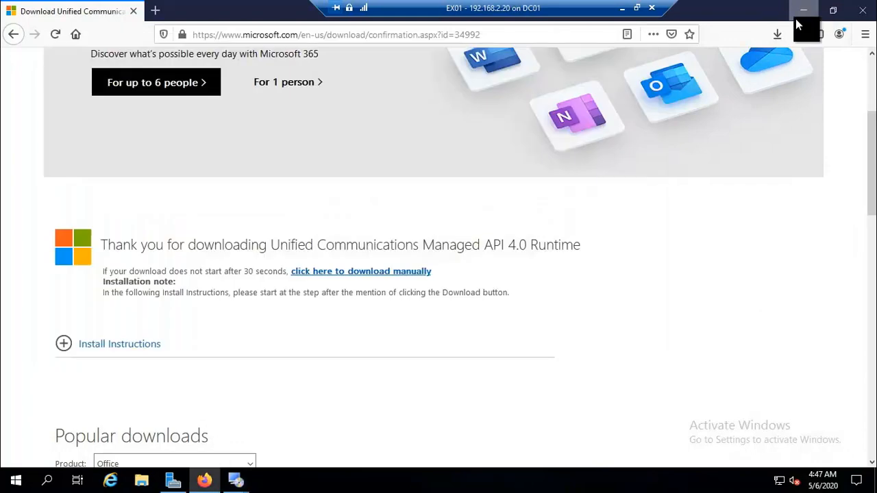
# Run the UCMA 4.0 Runtime wizard through license acceptance and installation to Finish.
pyautogui.click(803, 11)
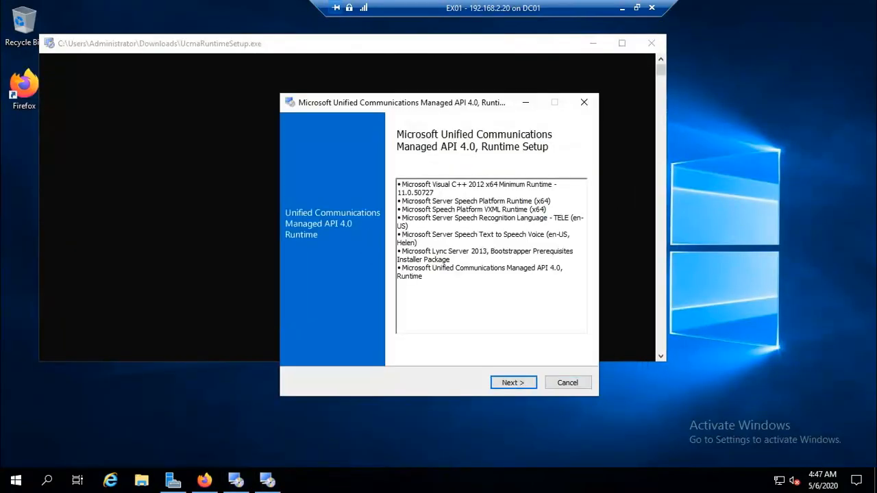
pyautogui.click(520, 378)
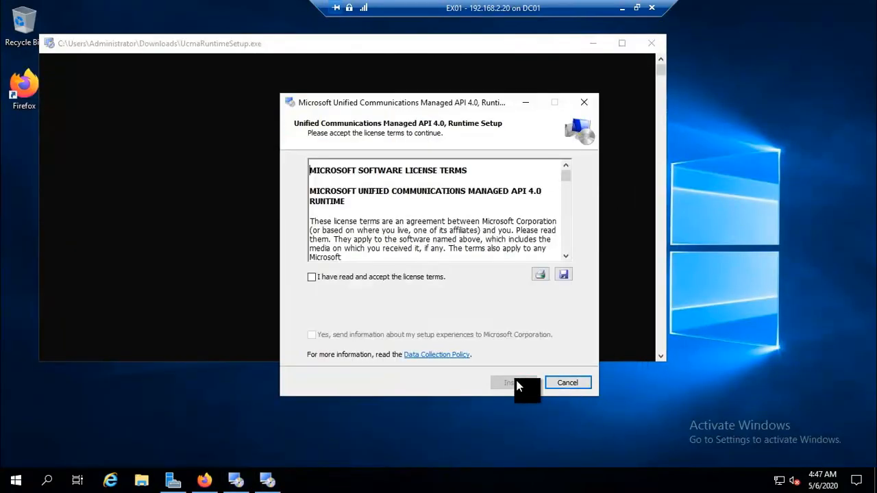
pyautogui.click(347, 277)
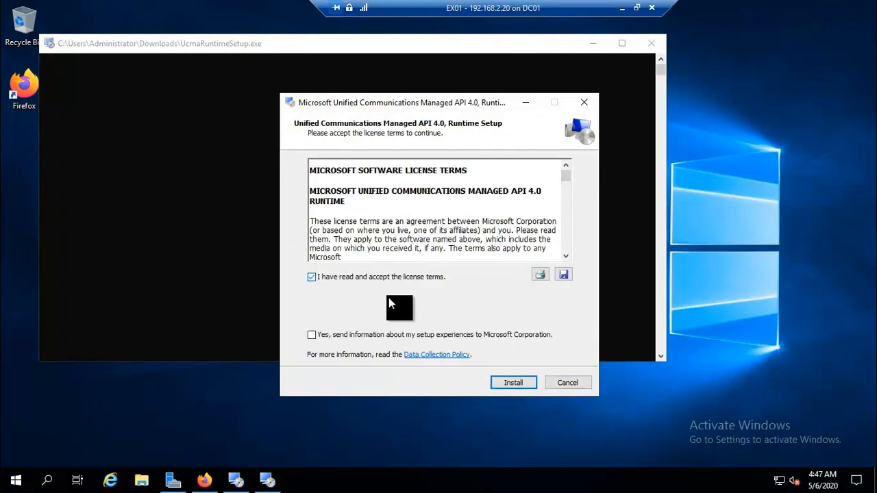
pyautogui.click(513, 382)
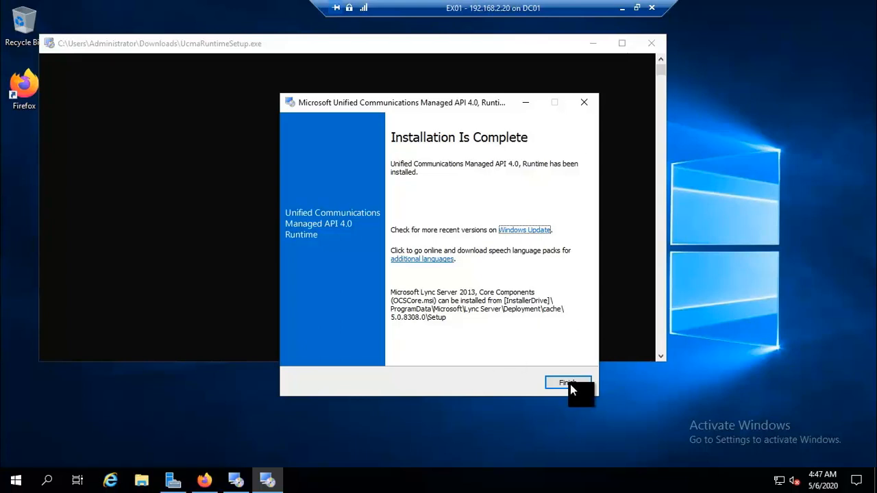
pyautogui.click(575, 385)
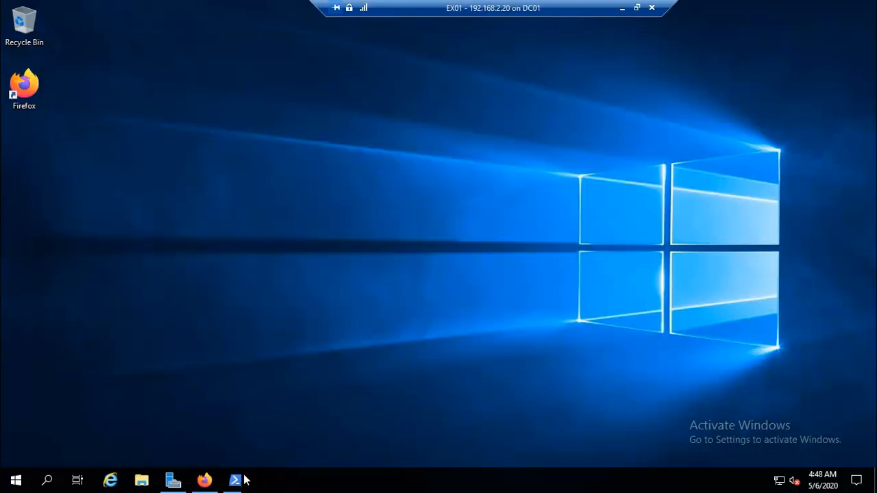
# In an admin PowerShell, install Server-Media-Foundation, then the full prerequisite feature list through RSAT-ADDS.
pyautogui.click(243, 478)
pyautogui.rightClick(268, 171)
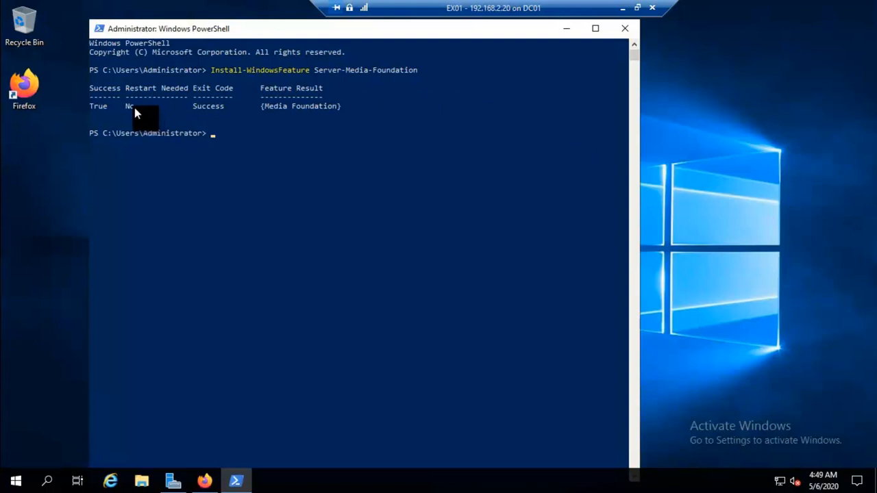
pyautogui.click(134, 108)
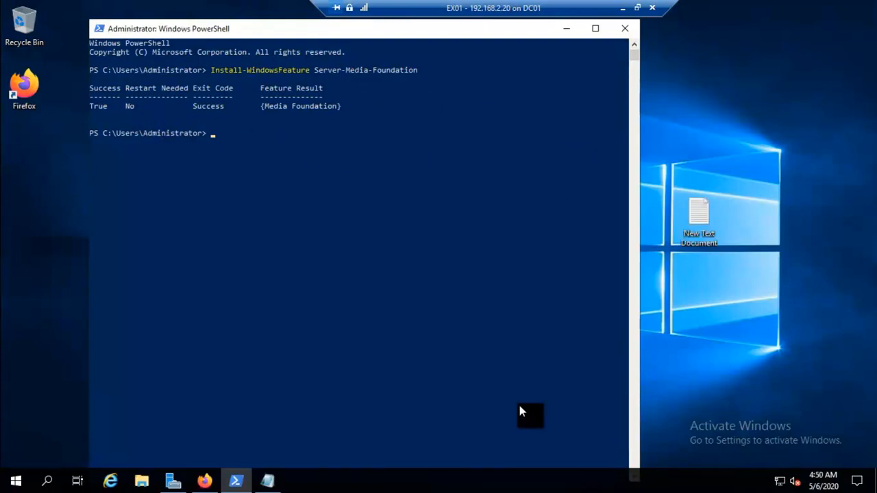
pyautogui.rightClick(230, 137)
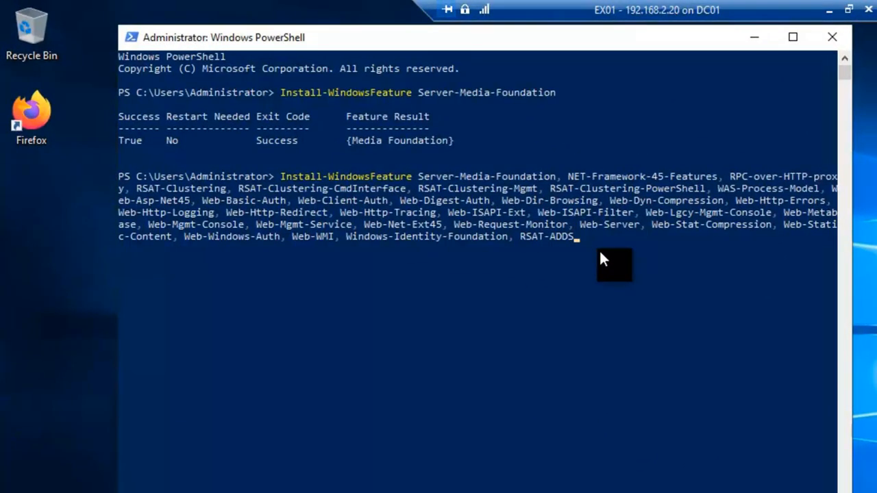
pyautogui.press('Return')
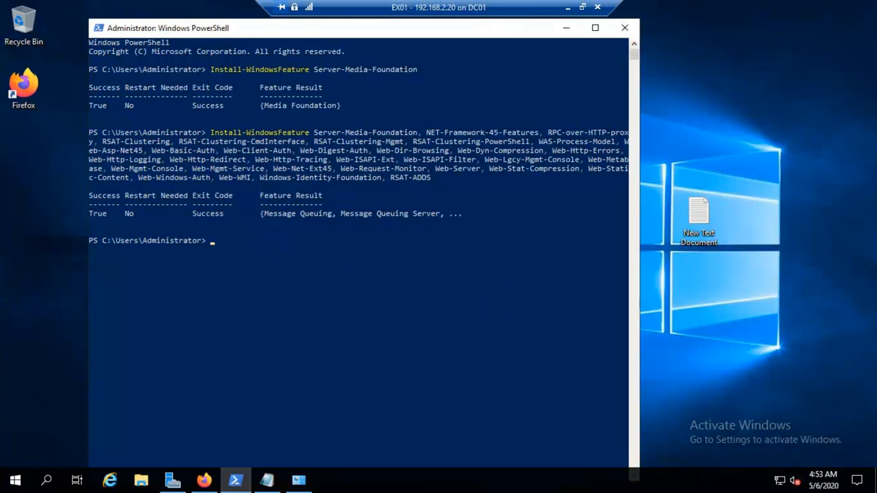
pyautogui.click(622, 27)
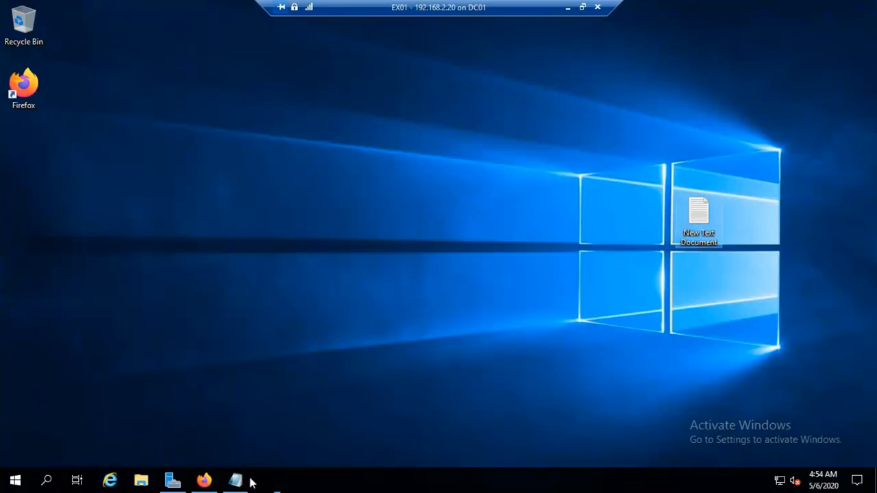
pyautogui.click(268, 481)
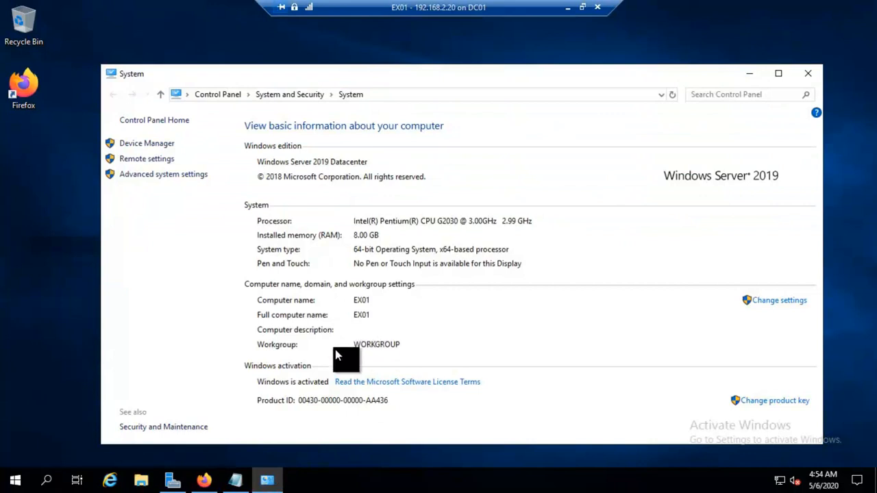
pyautogui.click(773, 304)
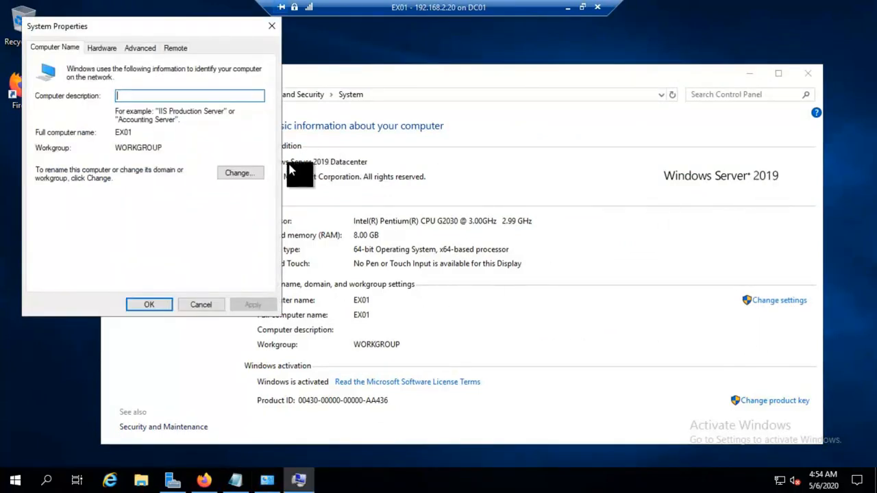
pyautogui.click(255, 174)
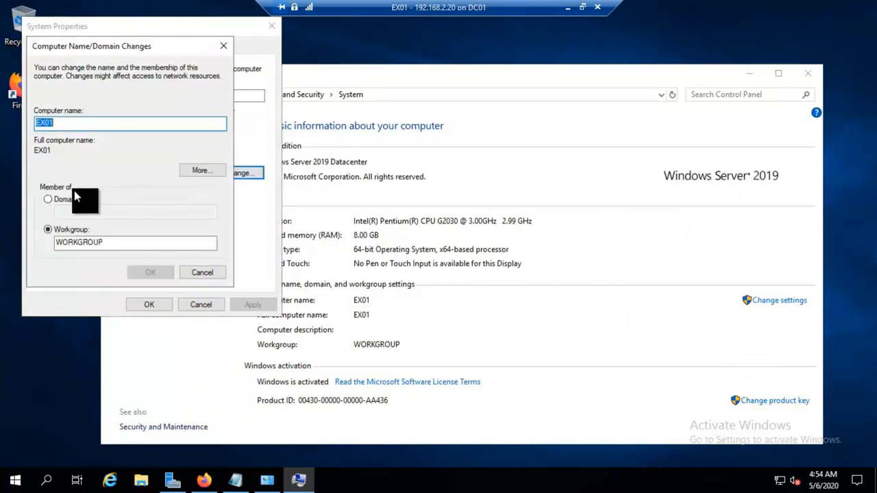
pyautogui.click(47, 200)
pyautogui.click(68, 210)
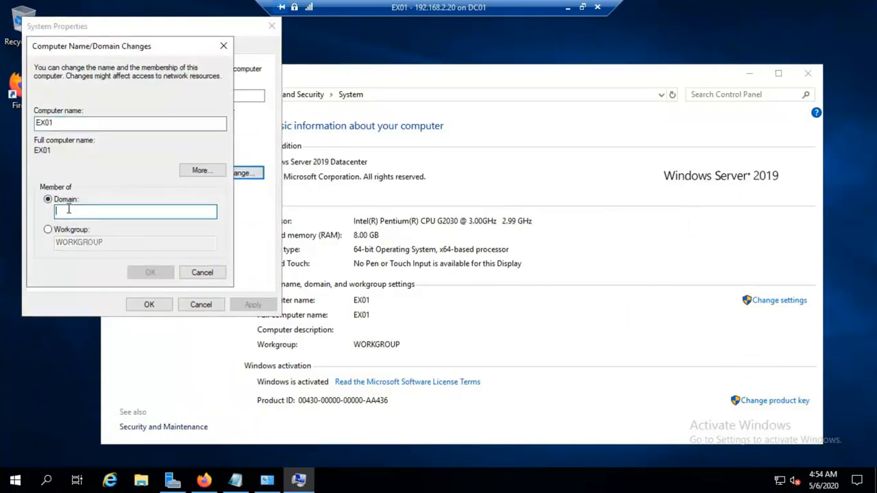
pyautogui.write('tech')
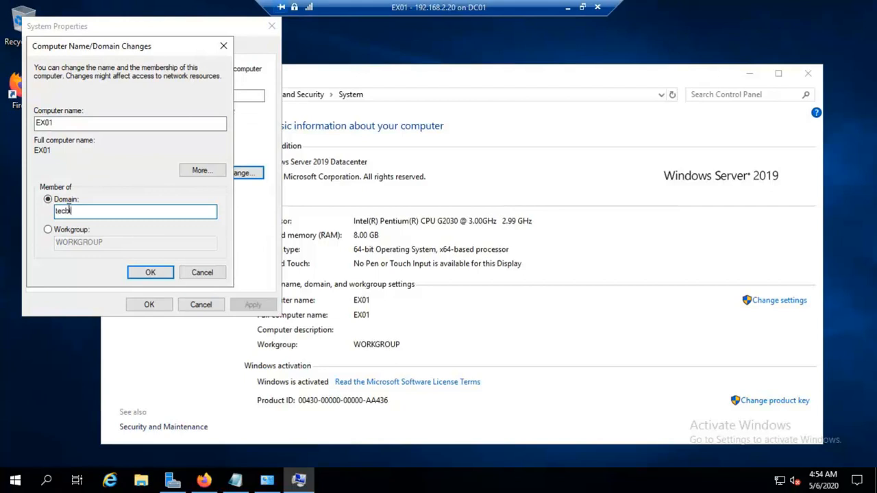
pyautogui.write('jack.local')
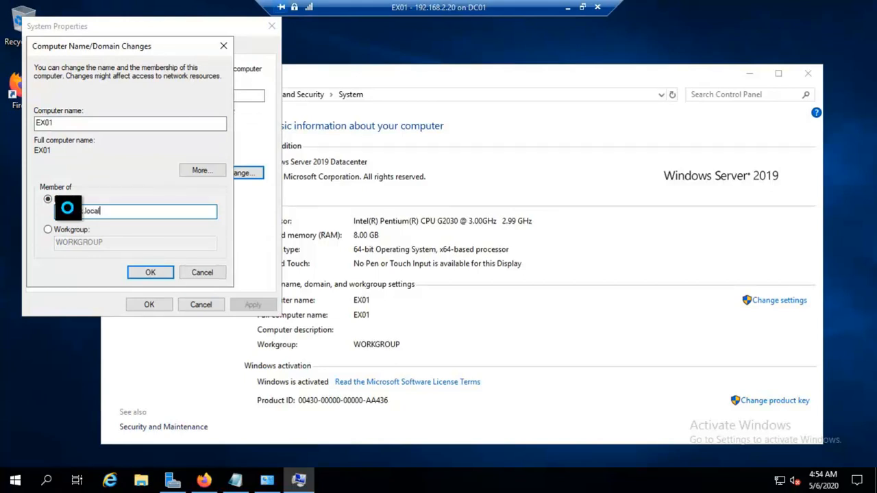
pyautogui.press('Return')
# Authenticate as the domain administrator with its password, acknowledge the welcome notice, and restart.
pyautogui.write('administrator')
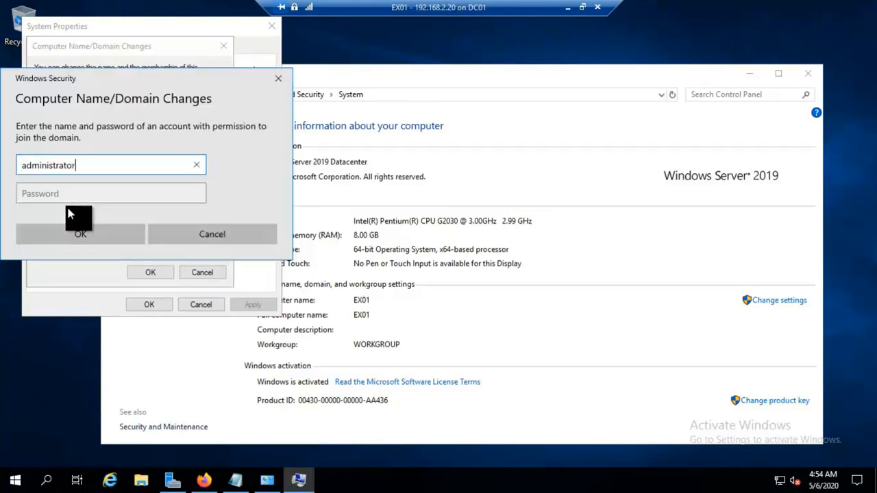
pyautogui.press('Tab')
pyautogui.write('P@ssw0rd')
pyautogui.click(71, 236)
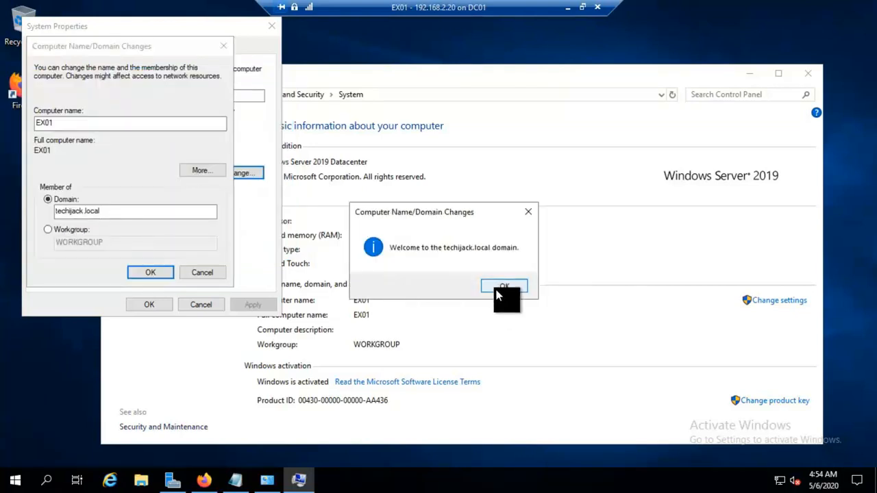
pyautogui.click(503, 288)
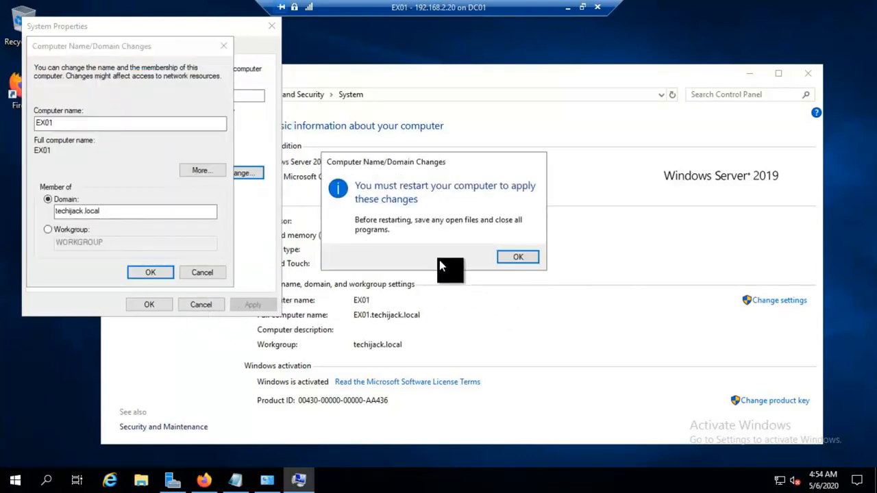
pyautogui.click(510, 260)
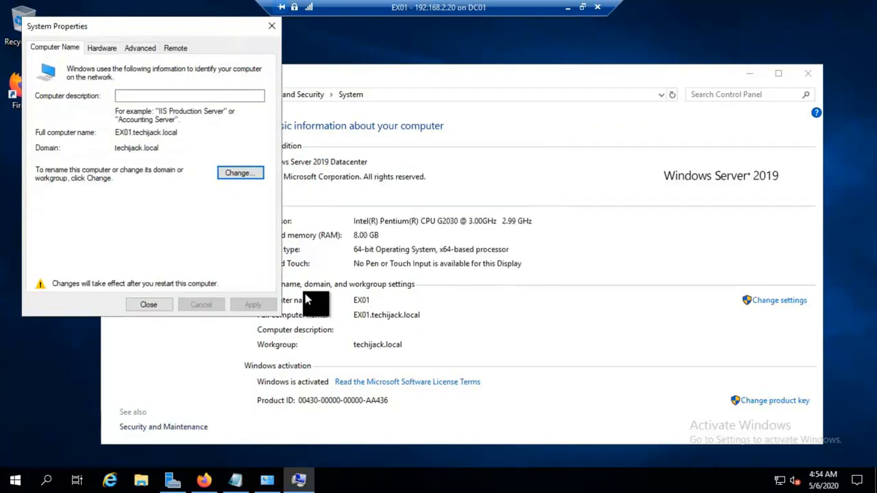
pyautogui.click(157, 303)
pyautogui.click(439, 251)
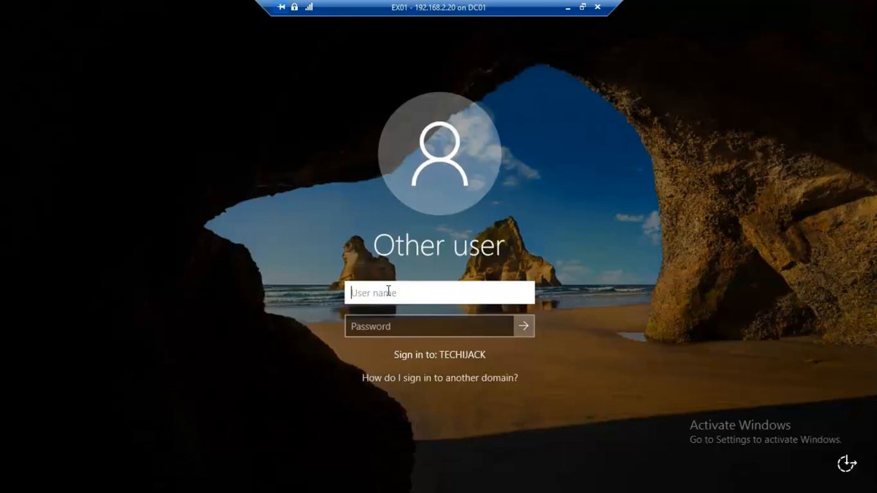
# Sign in to EX01 as techijack\administrator with the account password.
pyautogui.write('te')
pyautogui.write('chijack')
pyautogui.press('BackSpace')
pyautogui.write('\\administrator')
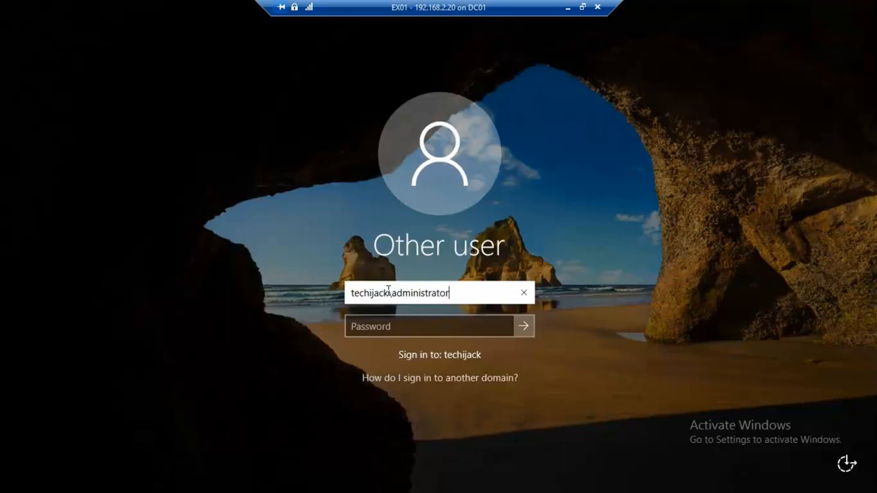
pyautogui.press('Tab')
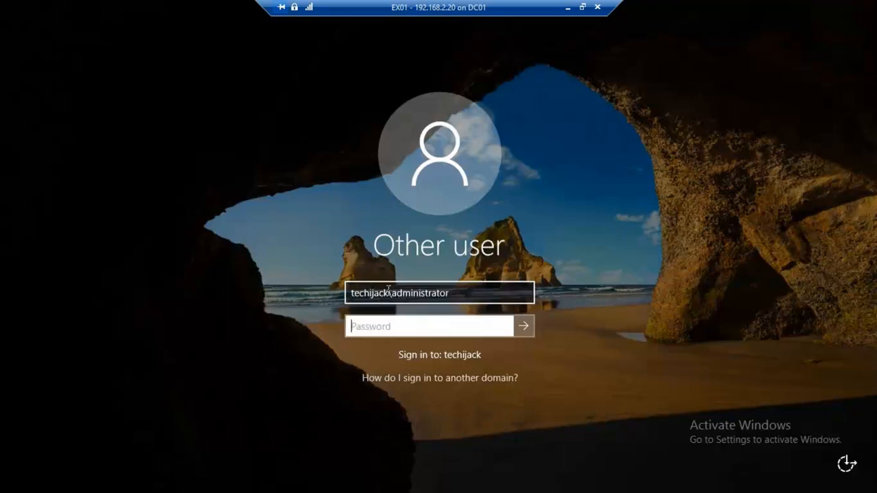
pyautogui.write('********')
pyautogui.press('Return')
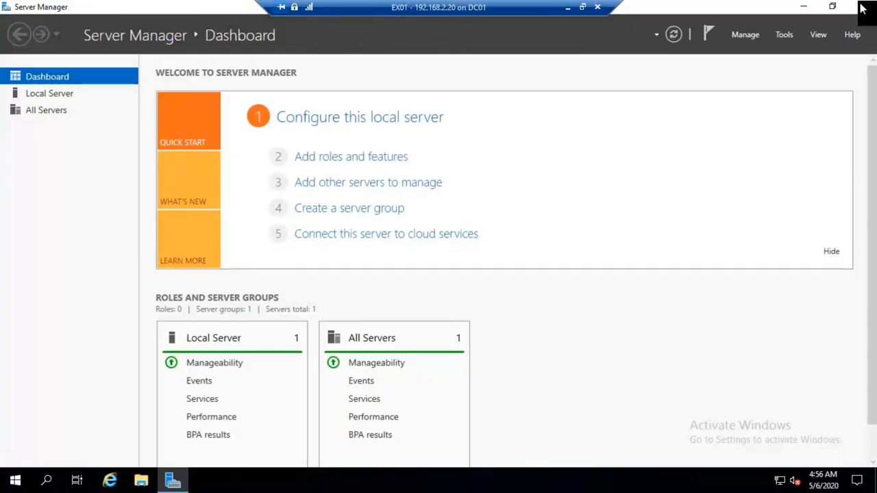
# Confirm in a command prompt that the profile is administrator.TECHIJACK.
pyautogui.click(862, 7)
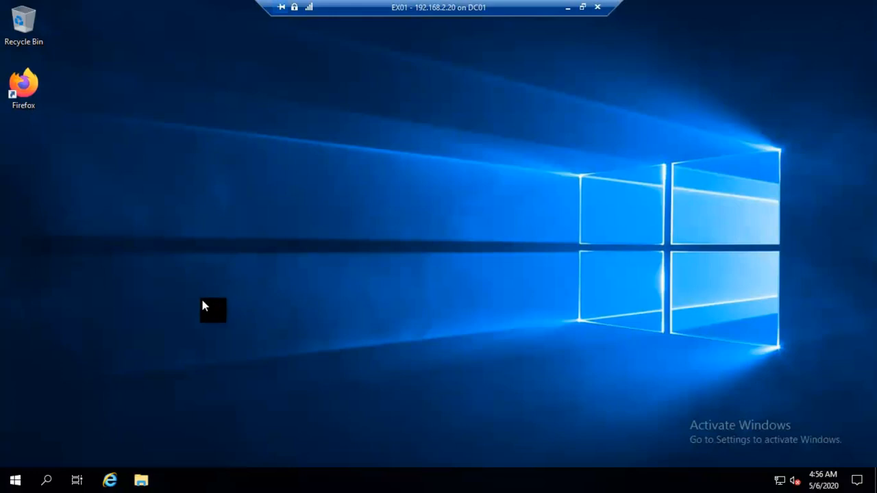
pyautogui.press('super+r')
pyautogui.write('cmd')
pyautogui.press('Return')
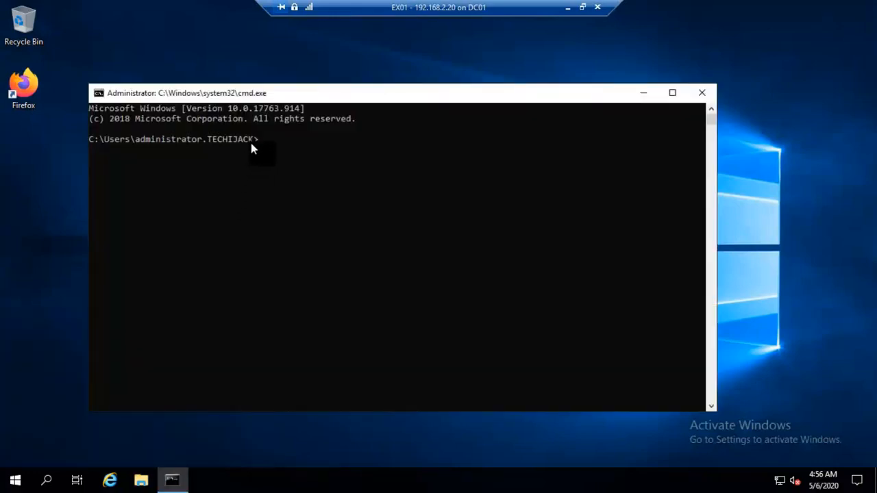
pyautogui.moveTo(253, 144); pyautogui.dragTo(137, 144)
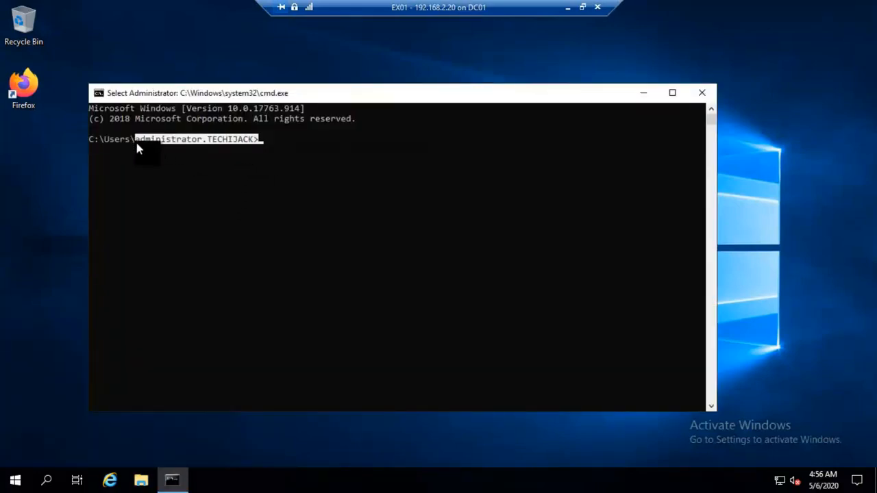
pyautogui.click(702, 93)
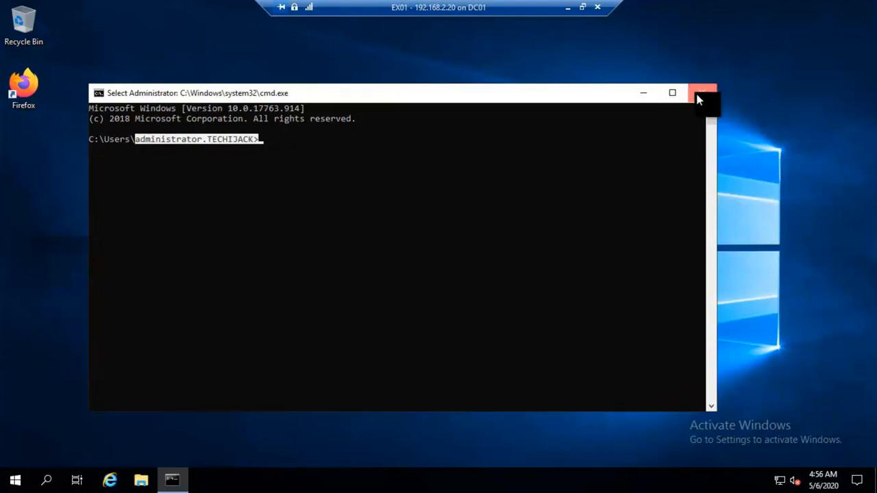